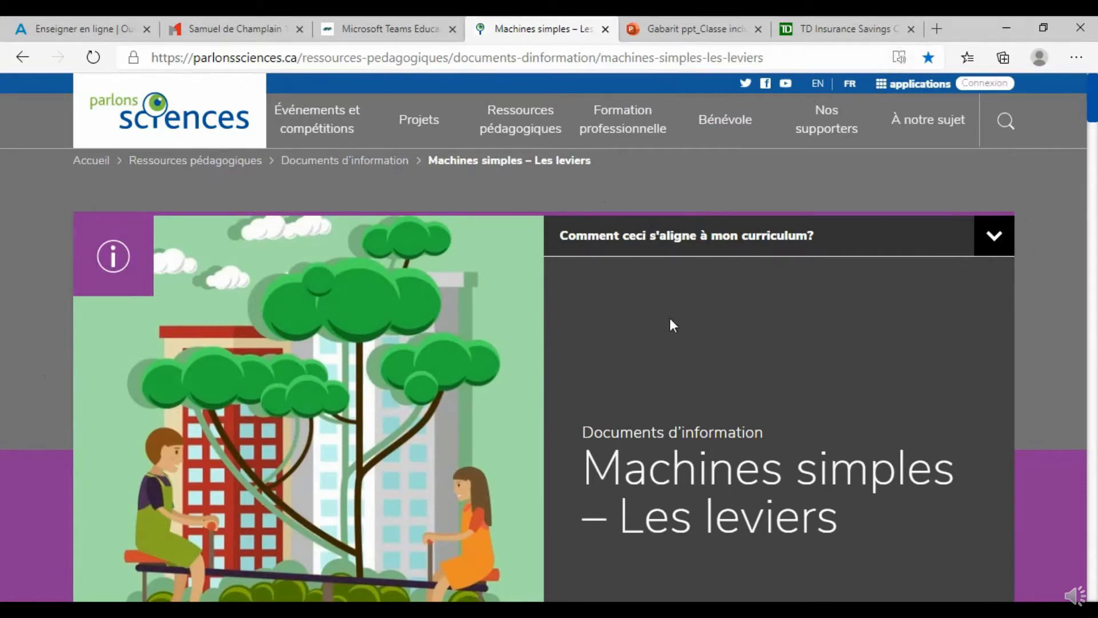
Open the article "Machines simples – Les leviers" in Immersive Reader
scroll(671, 320, down, 8)
scroll(670, 320, up, 8)
scroll(628, 372, down, 5)
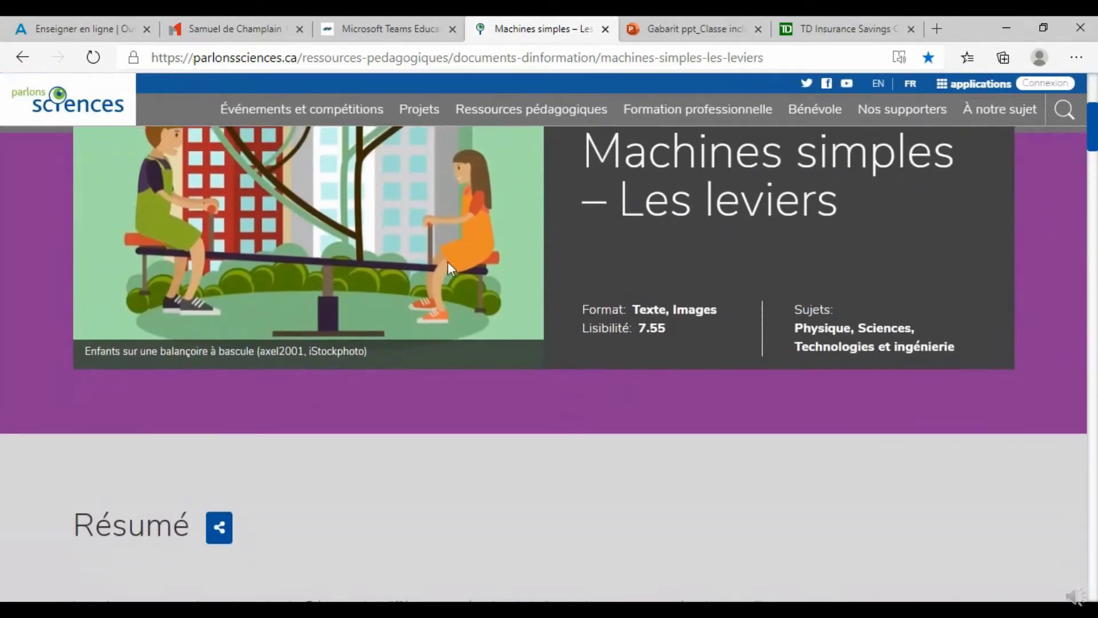
scroll(797, 319, down, 19)
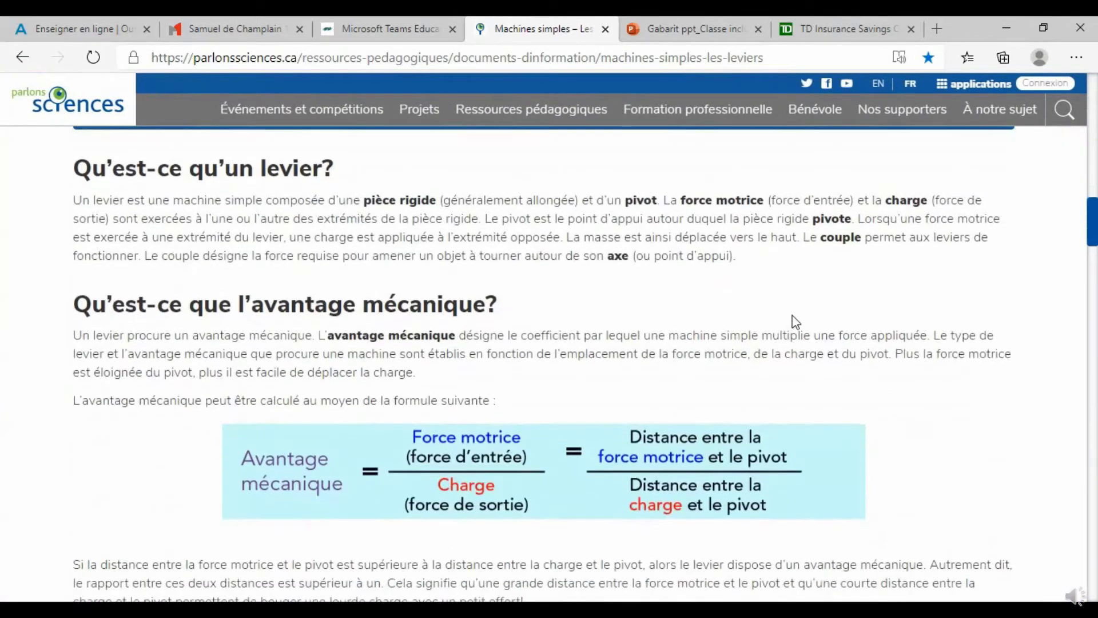
scroll(793, 317, up, 8)
scroll(795, 320, up, 10)
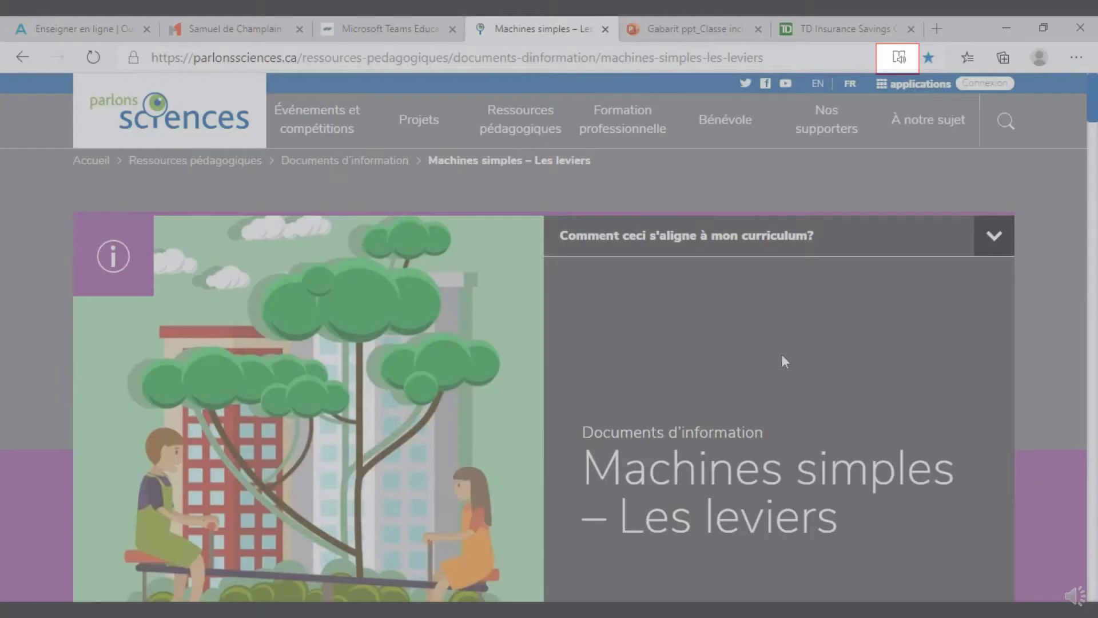
click(900, 58)
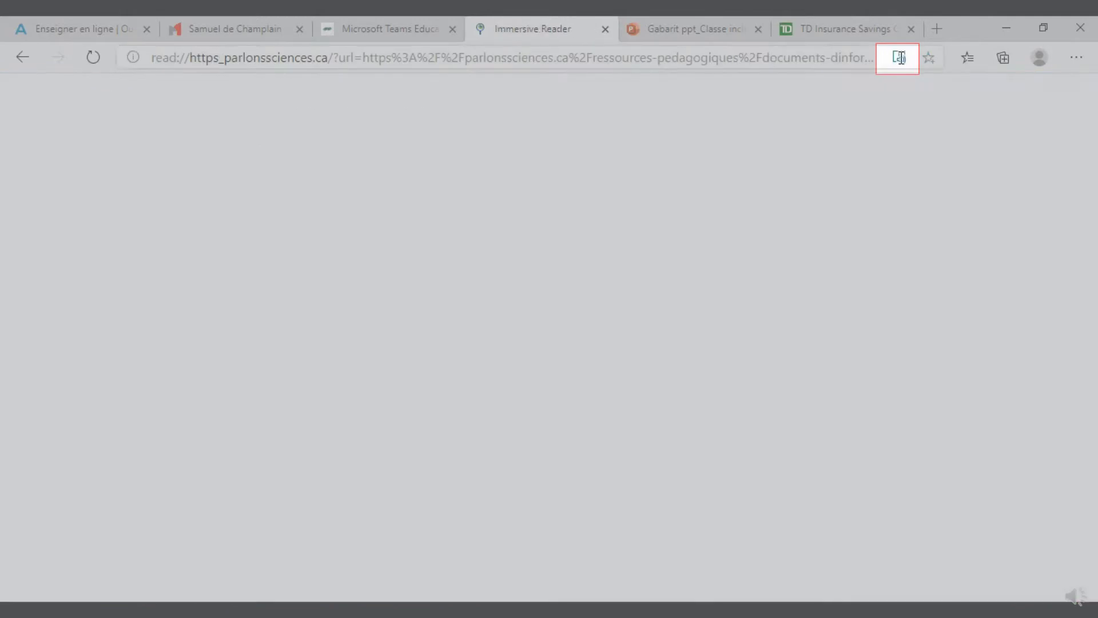
Set the text size of the simplified article to Moyen in the text preferences
scroll(755, 312, down, 5)
scroll(755, 307, down, 15)
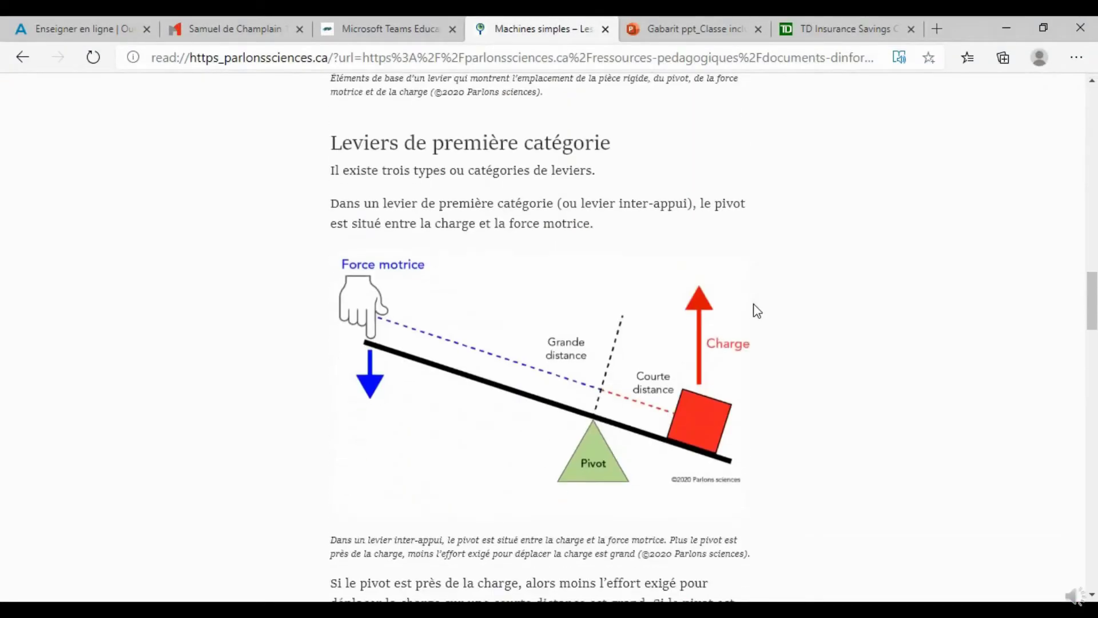
scroll(755, 307, up, 10)
scroll(758, 309, up, 10)
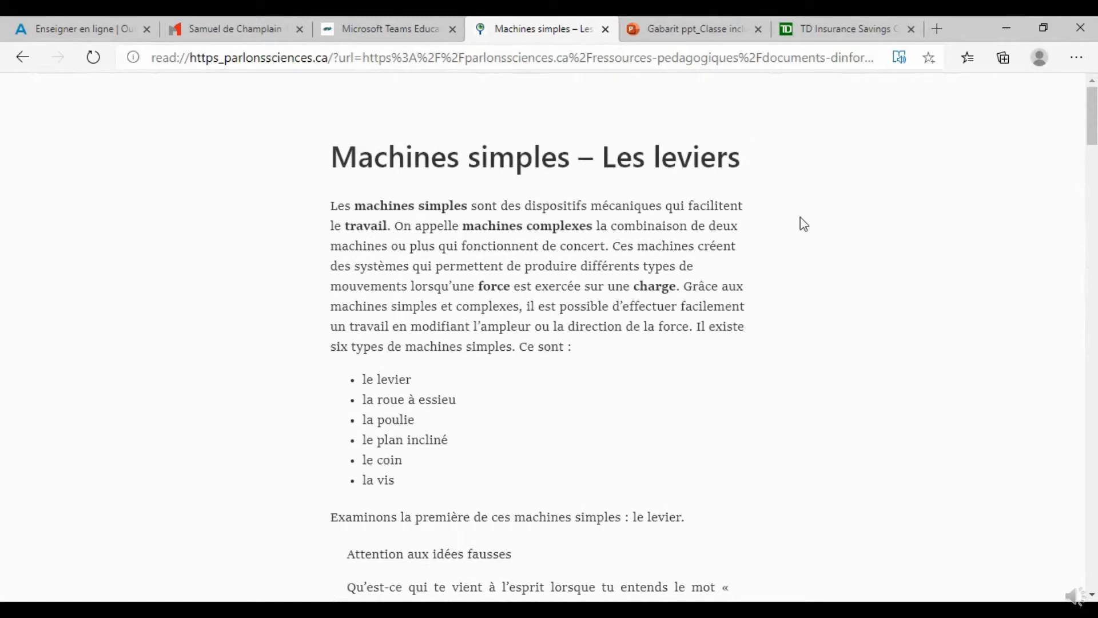
scroll(633, 367, down, 5)
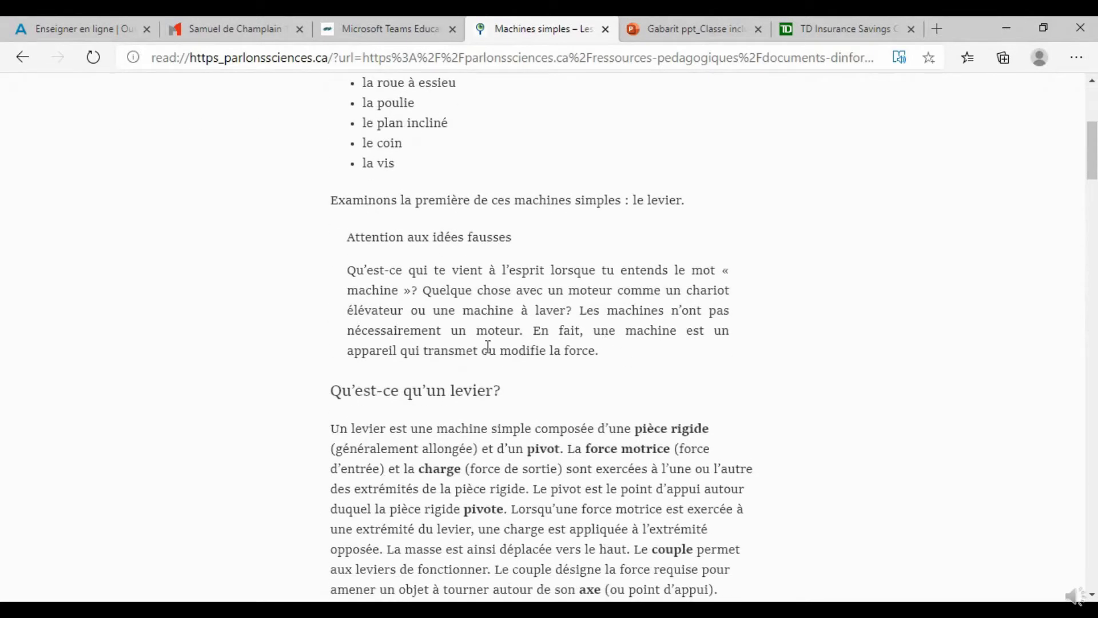
scroll(493, 360, up, 5)
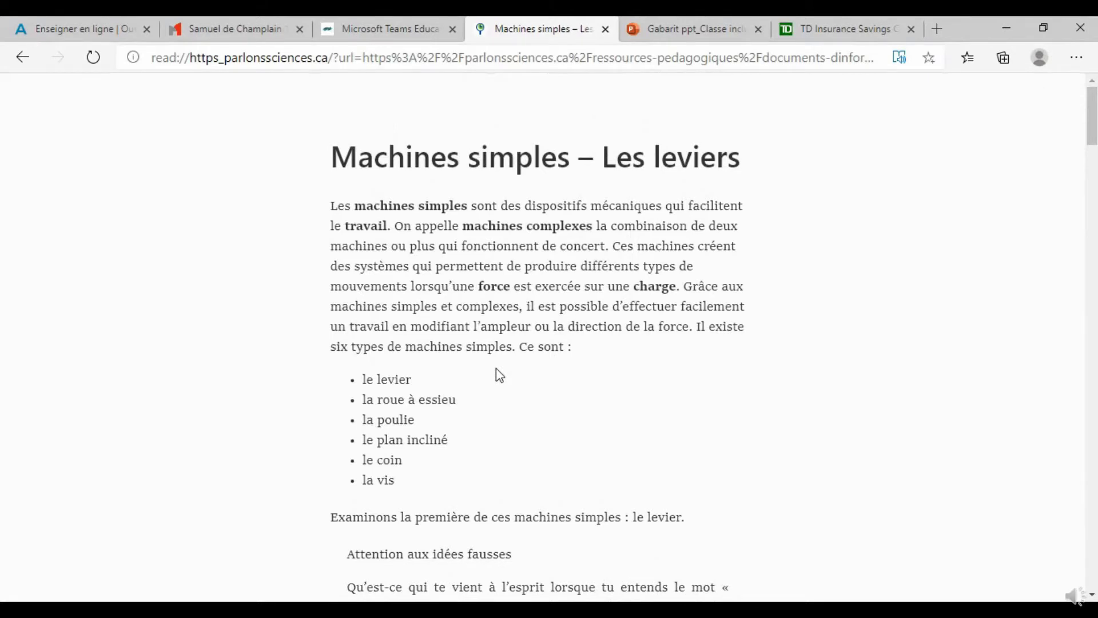
mouse_move(687, 120)
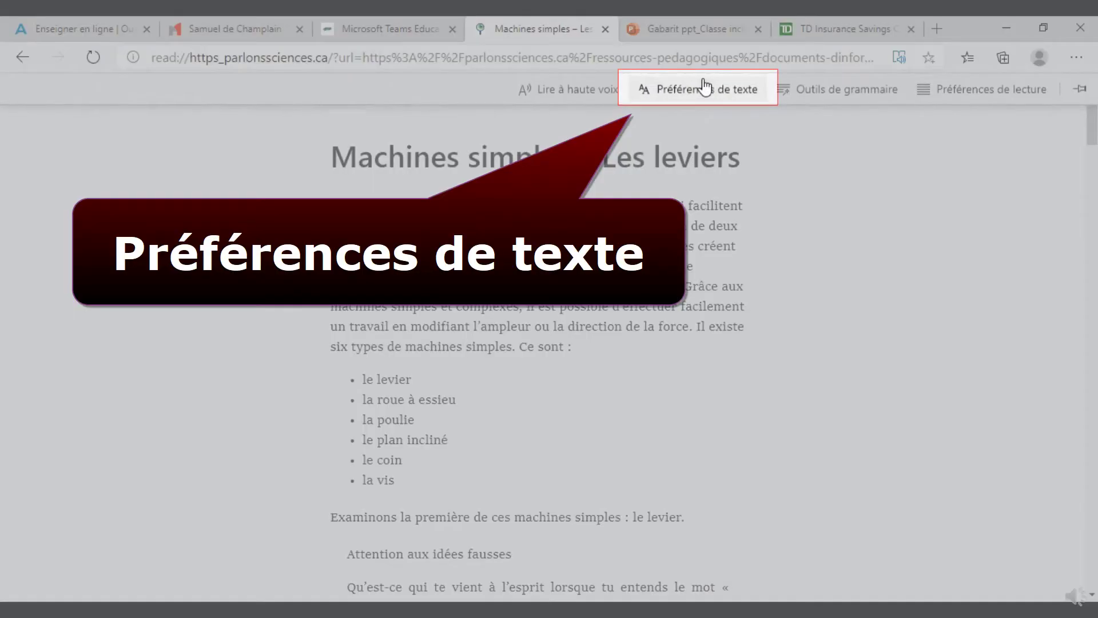
click(692, 96)
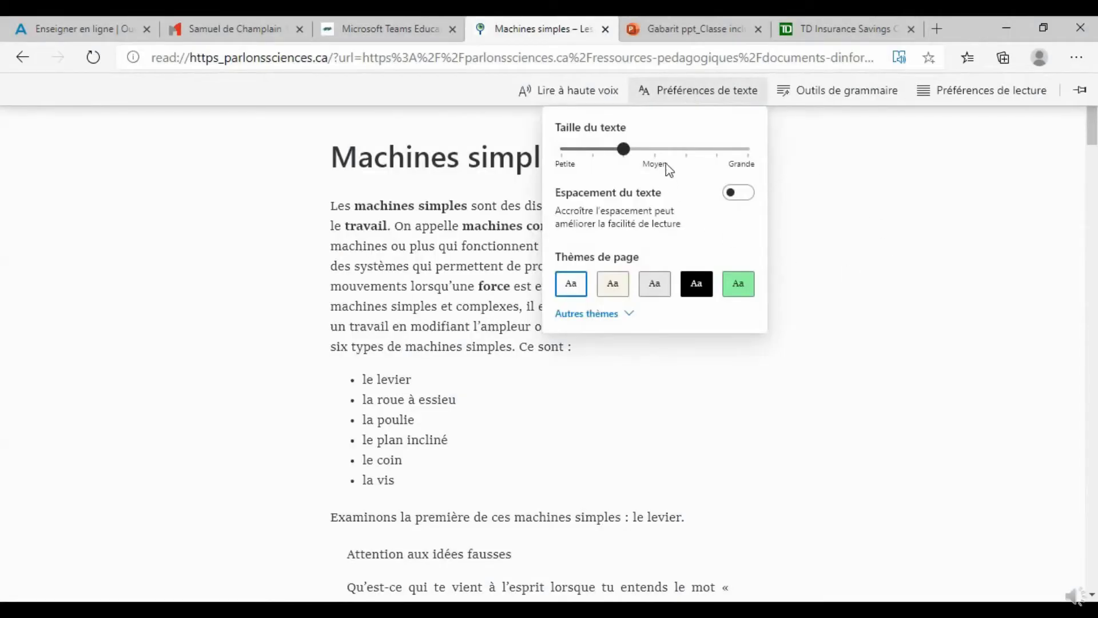
click(655, 150)
click(679, 151)
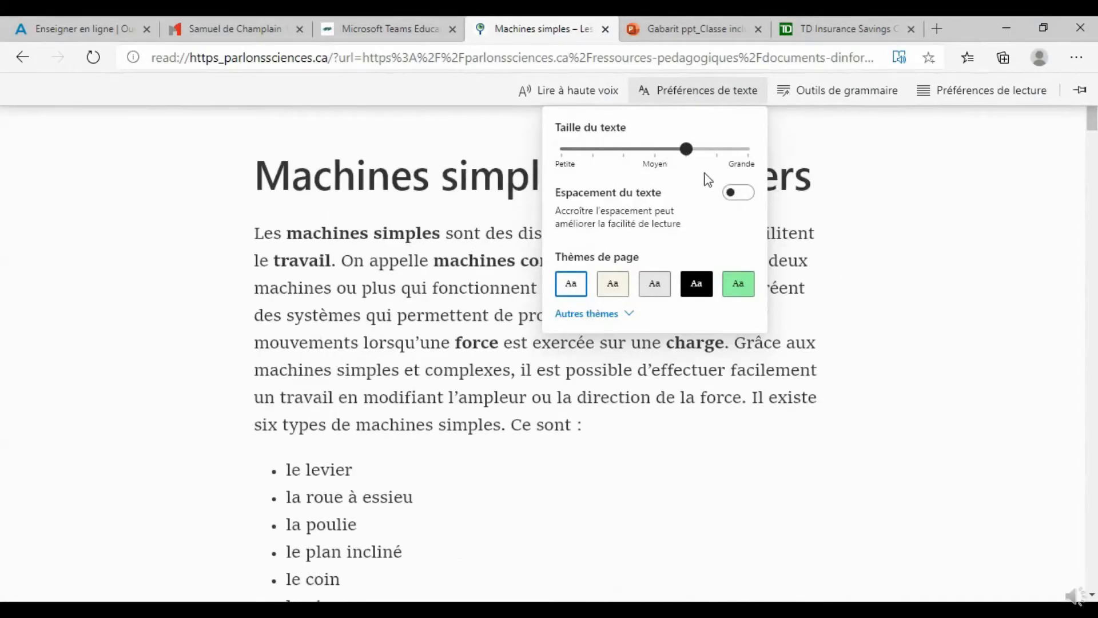
drag(662, 151, 658, 152)
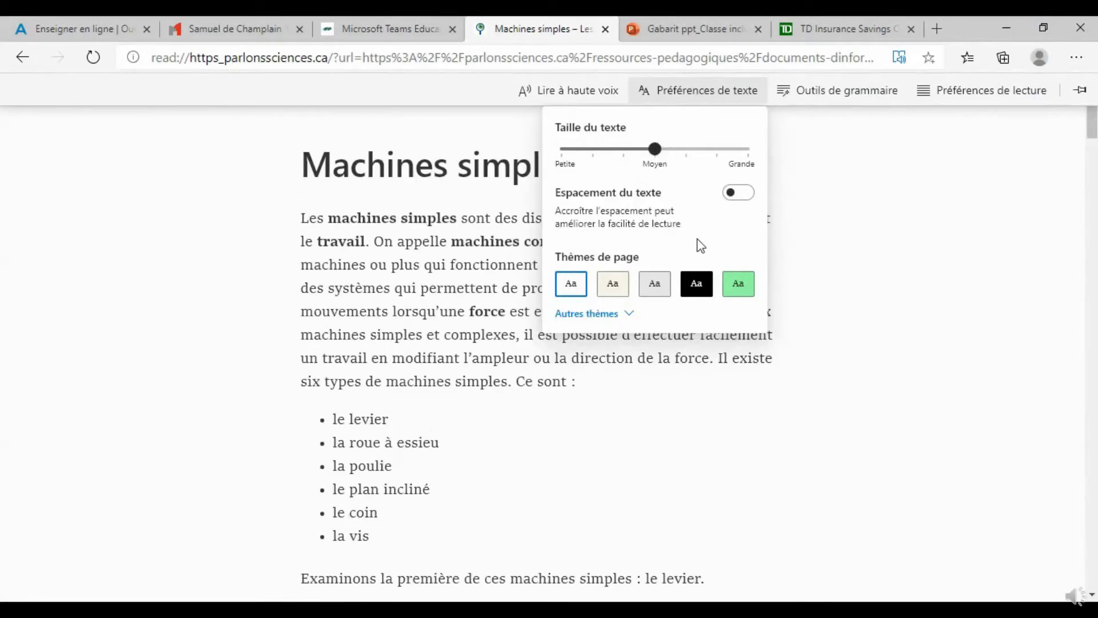
Try increased text spacing with the black and yellow page themes, ending on the white theme
click(739, 193)
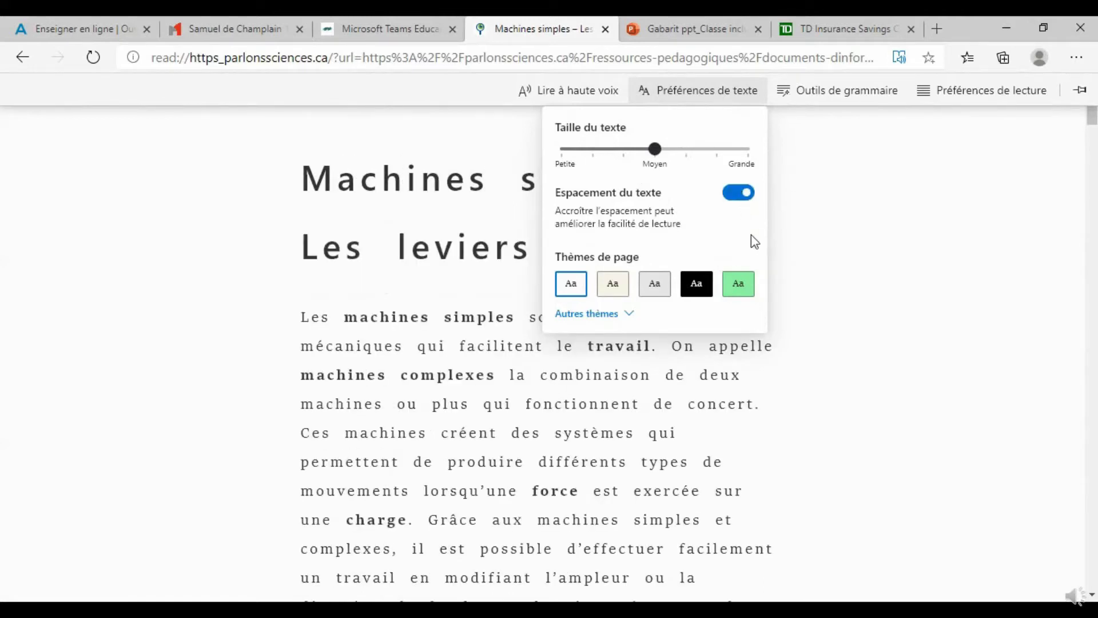
click(589, 314)
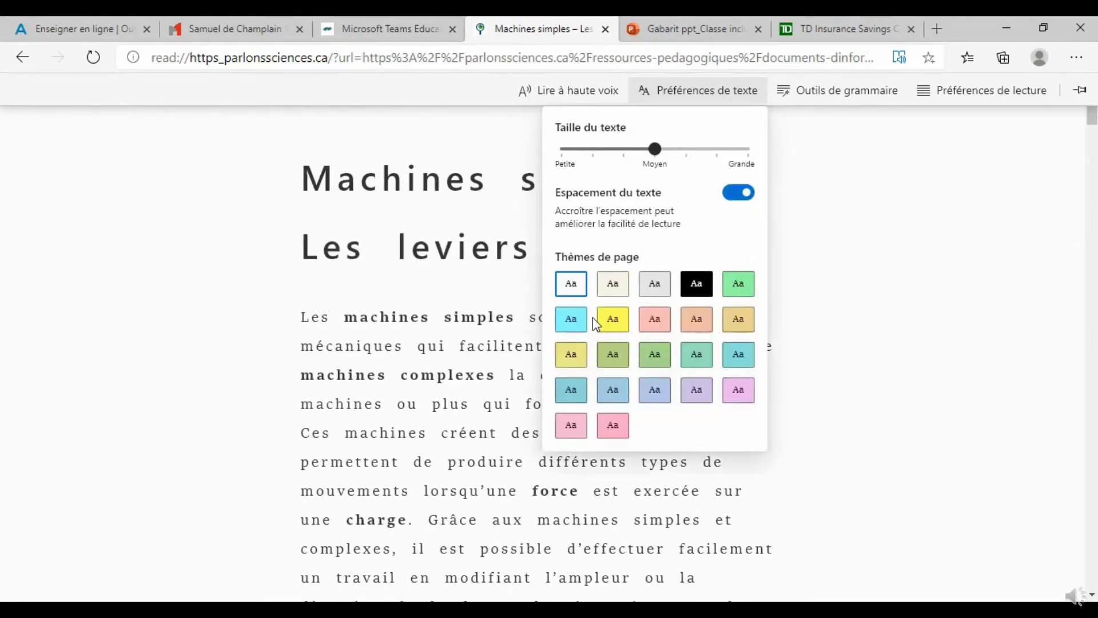
click(698, 285)
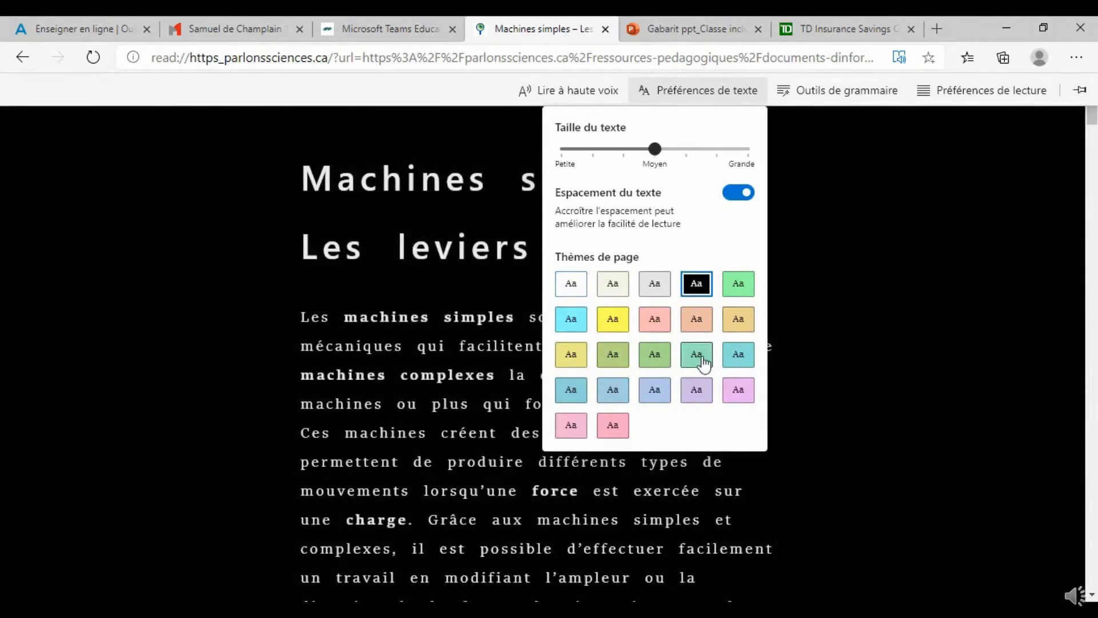
click(612, 318)
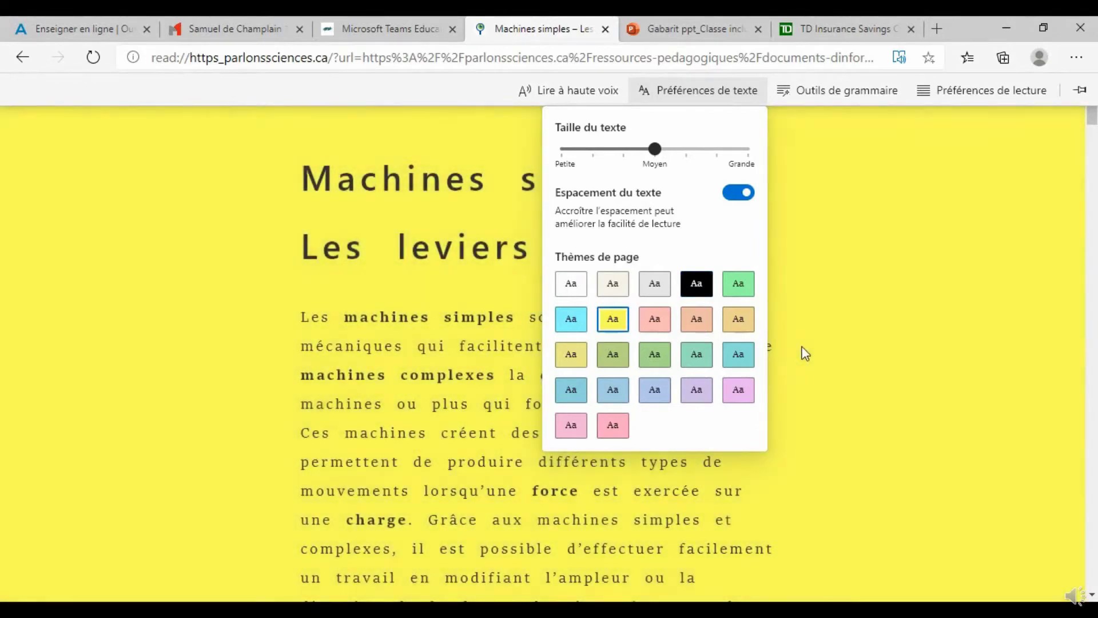
click(584, 285)
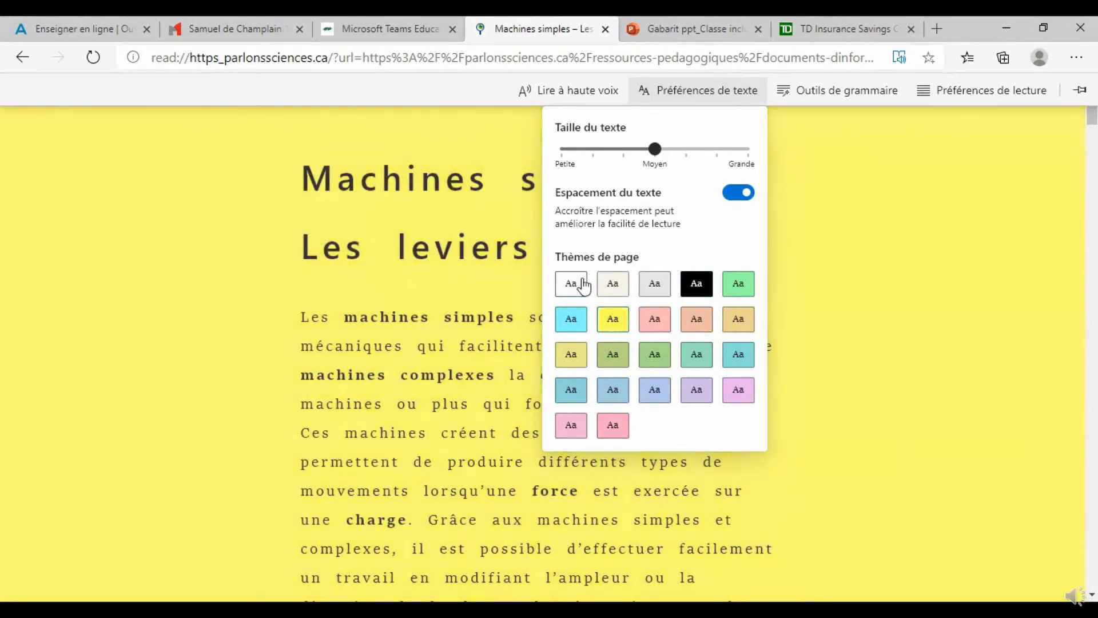
Try dividing the article's words into syllables with the grammar tools and switch the division off
click(826, 93)
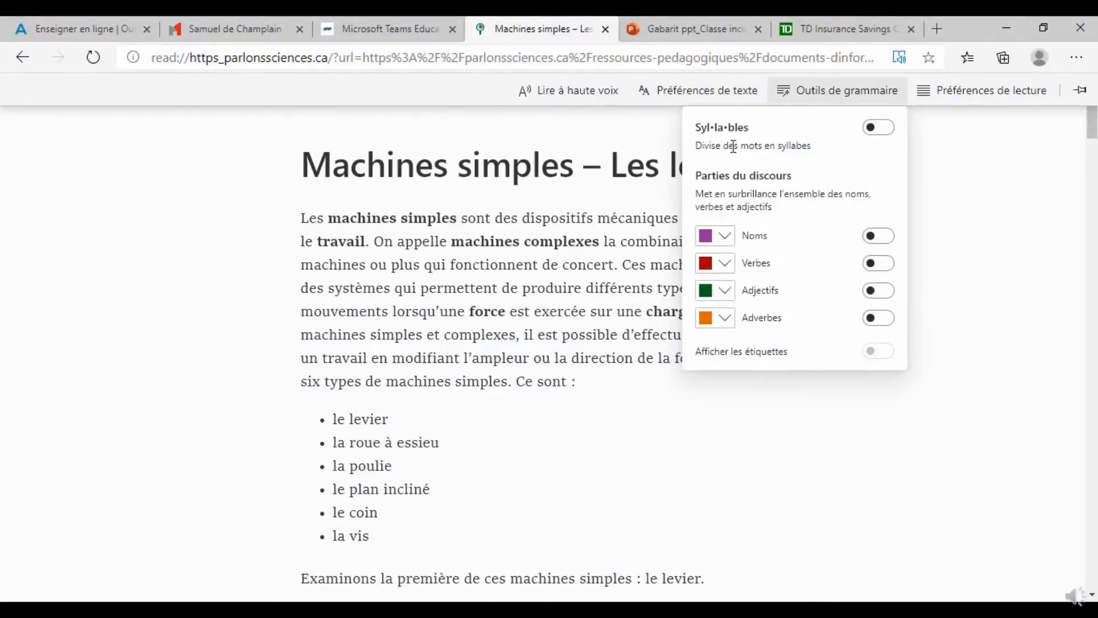
click(881, 129)
click(878, 127)
Try highlighting the nouns in purple with part-of-speech labels, and switch both off
click(887, 241)
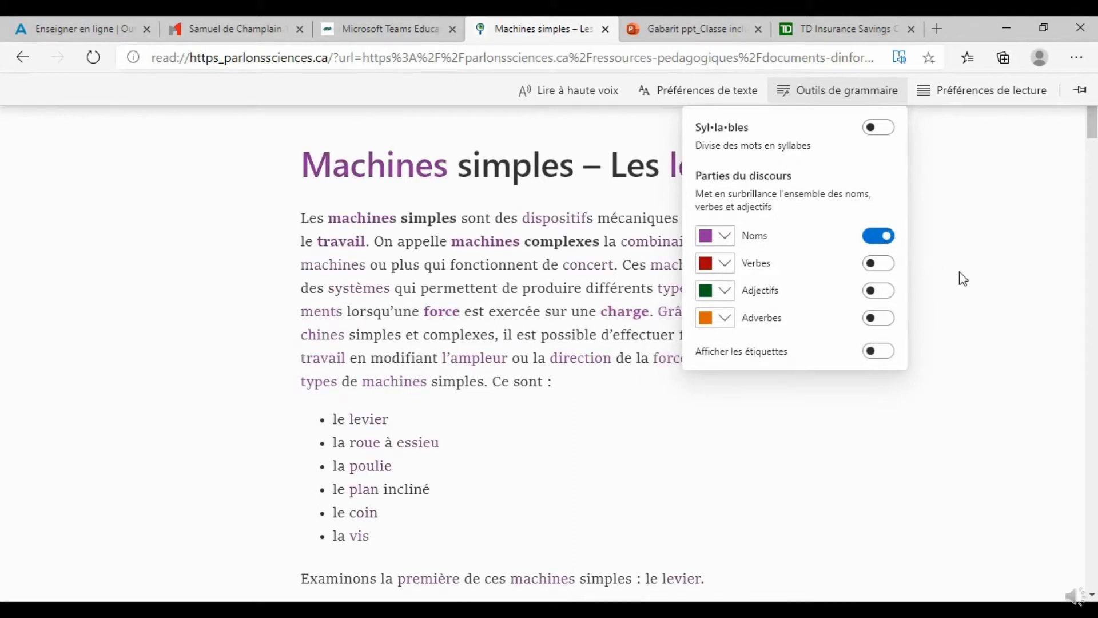
click(881, 352)
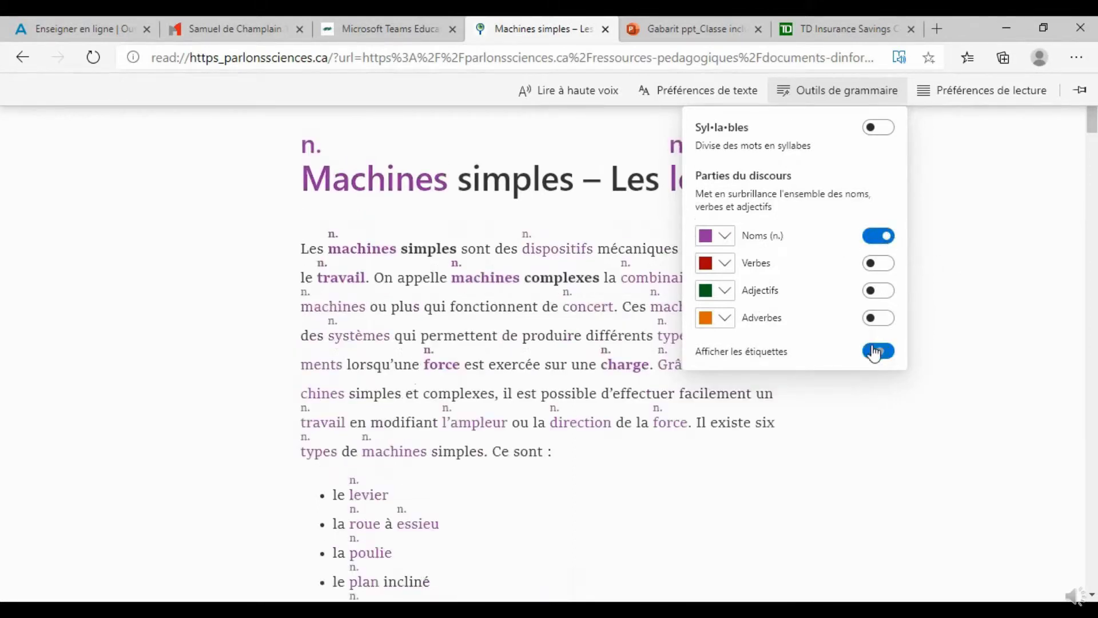
click(868, 352)
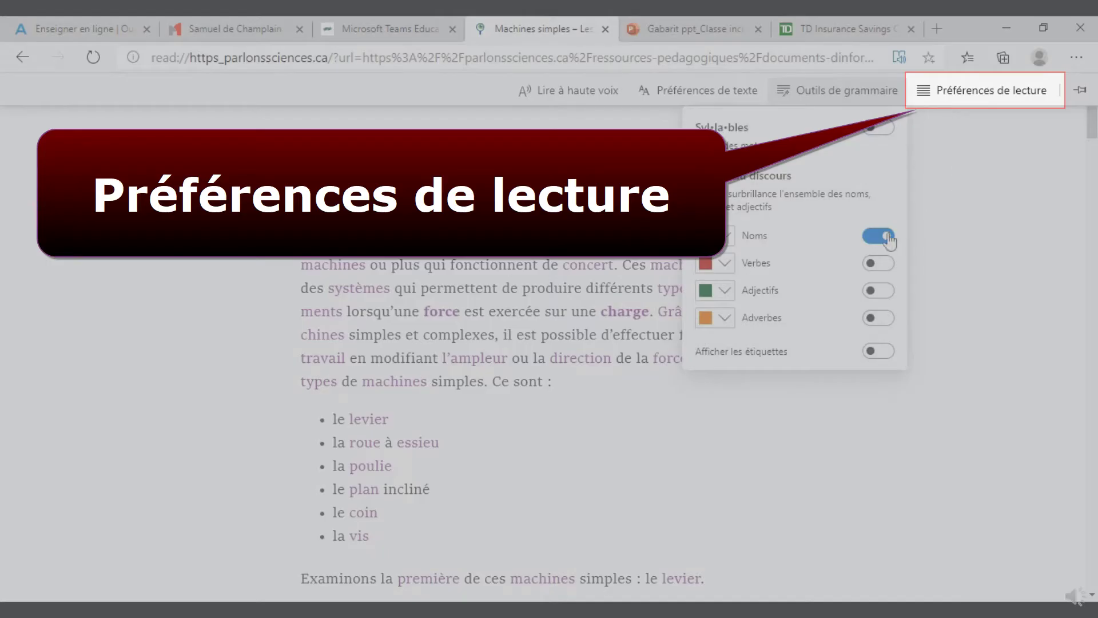
click(886, 237)
Try line focus on the article with one line and with three lines at a time
click(987, 100)
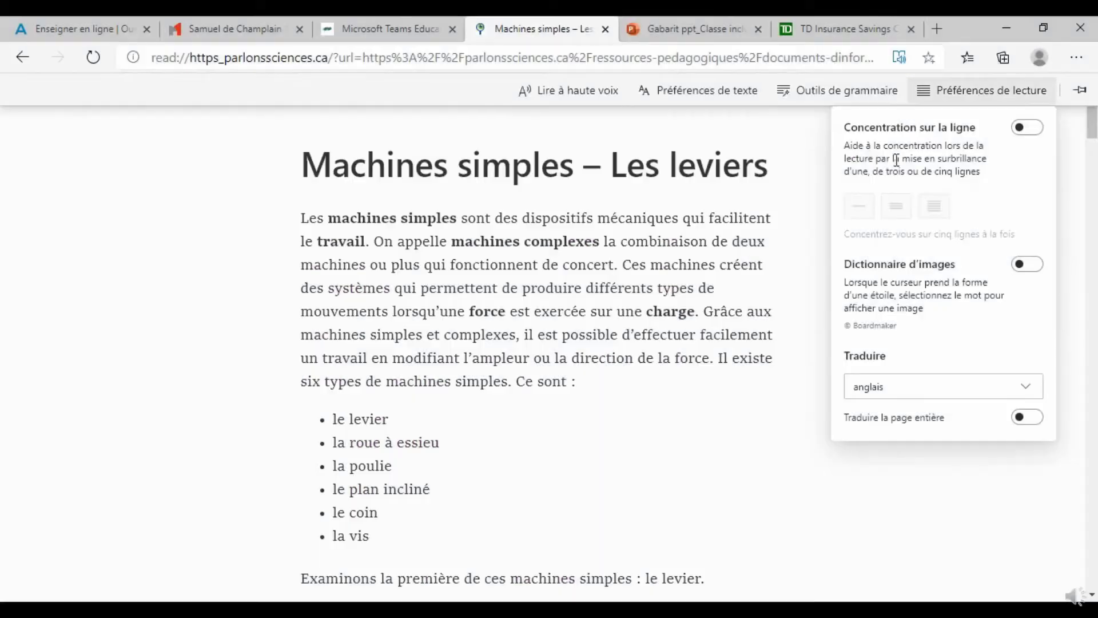
click(1027, 127)
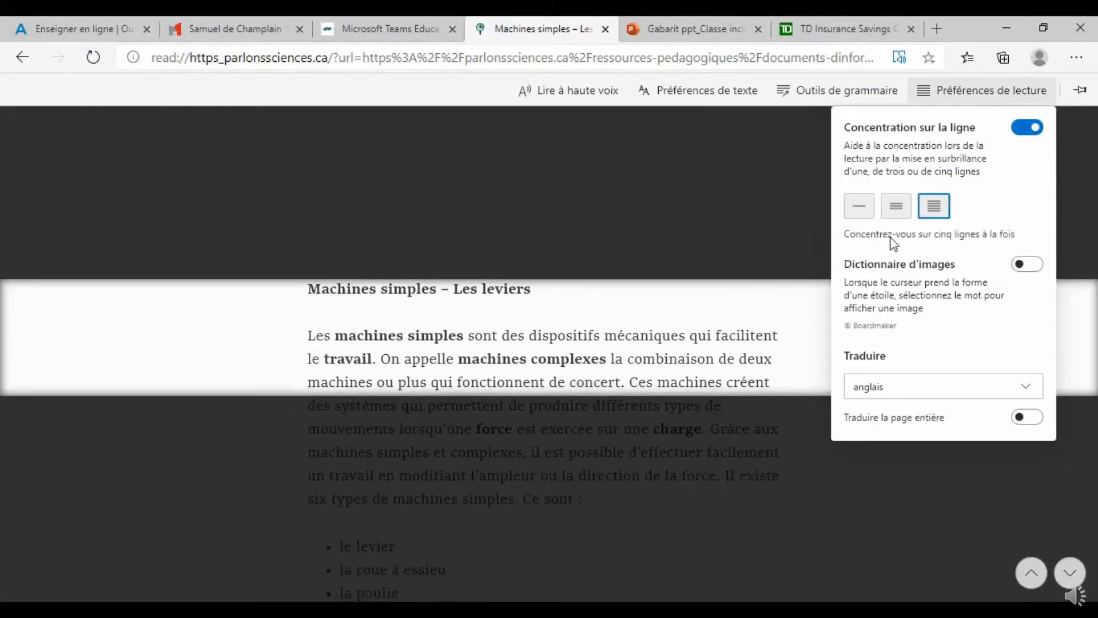
click(860, 212)
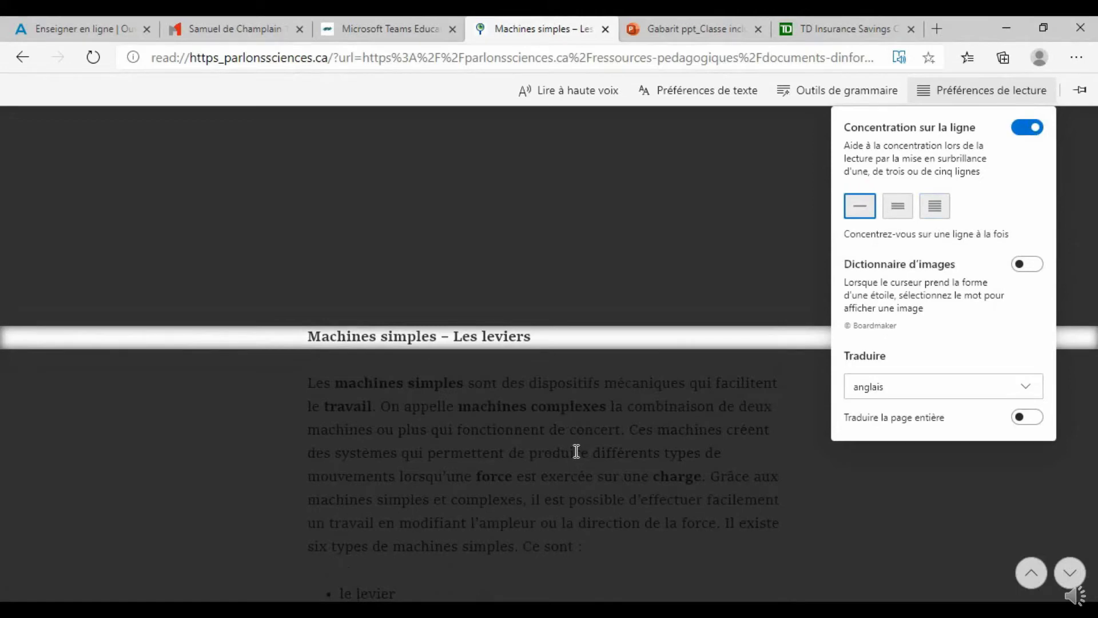
click(897, 207)
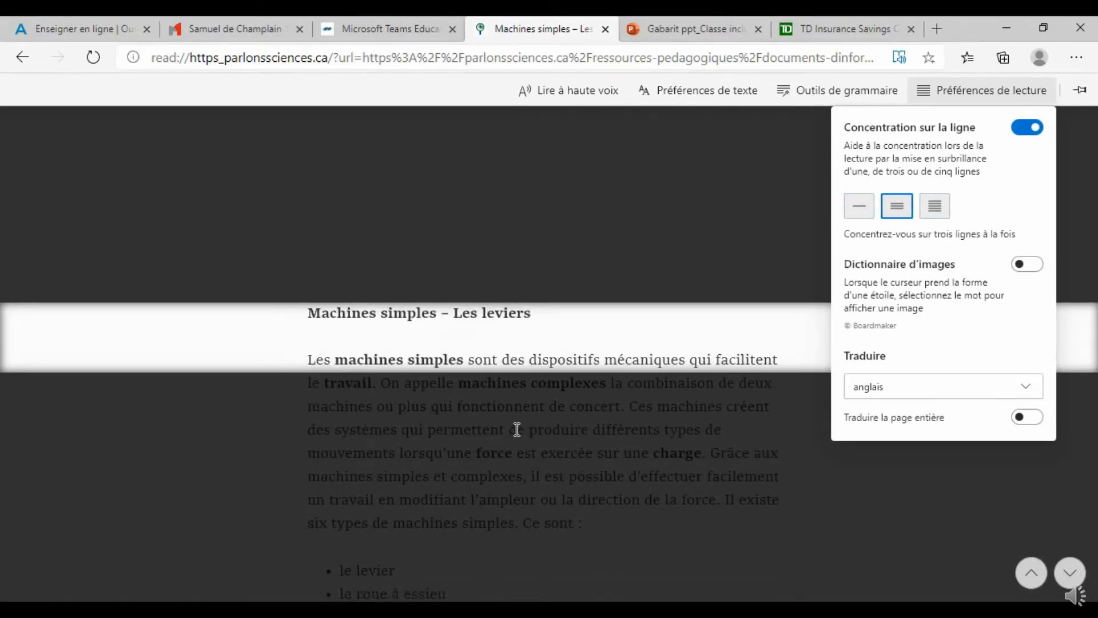
scroll(517, 429, down, 1)
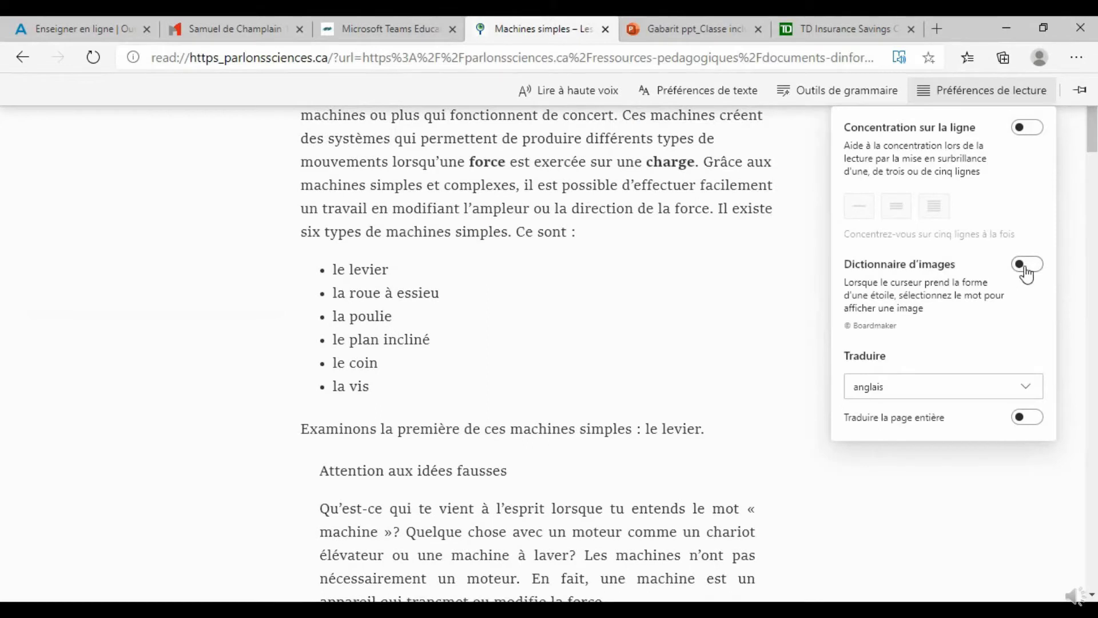
Enable the picture dictionary and show the pictures for the words "vis" and "coin" in the list
click(1024, 266)
click(359, 389)
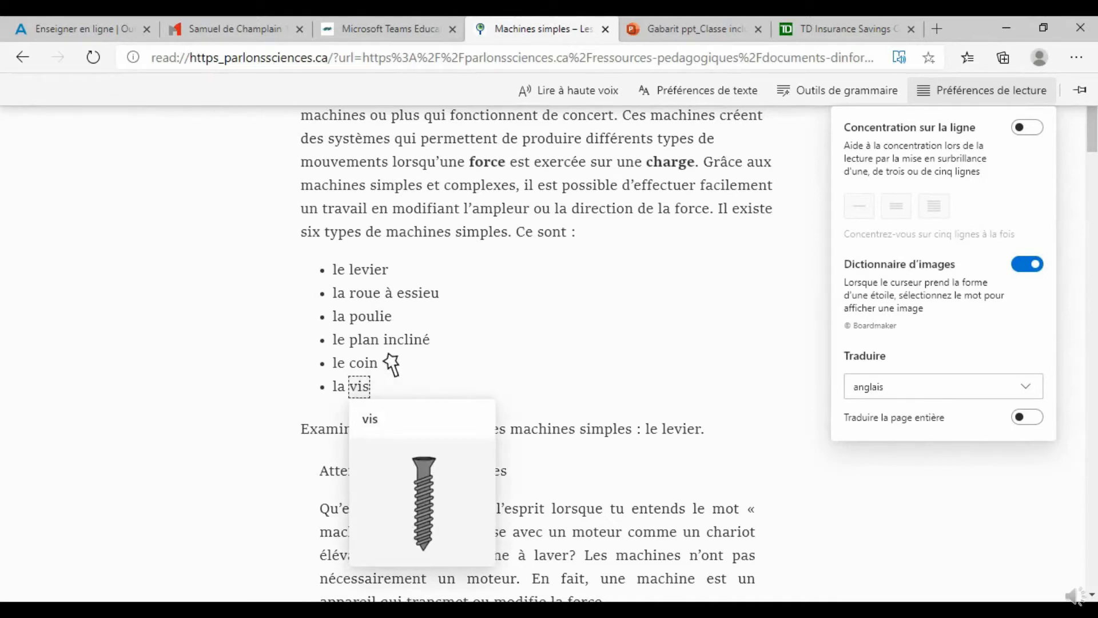
click(369, 372)
click(367, 369)
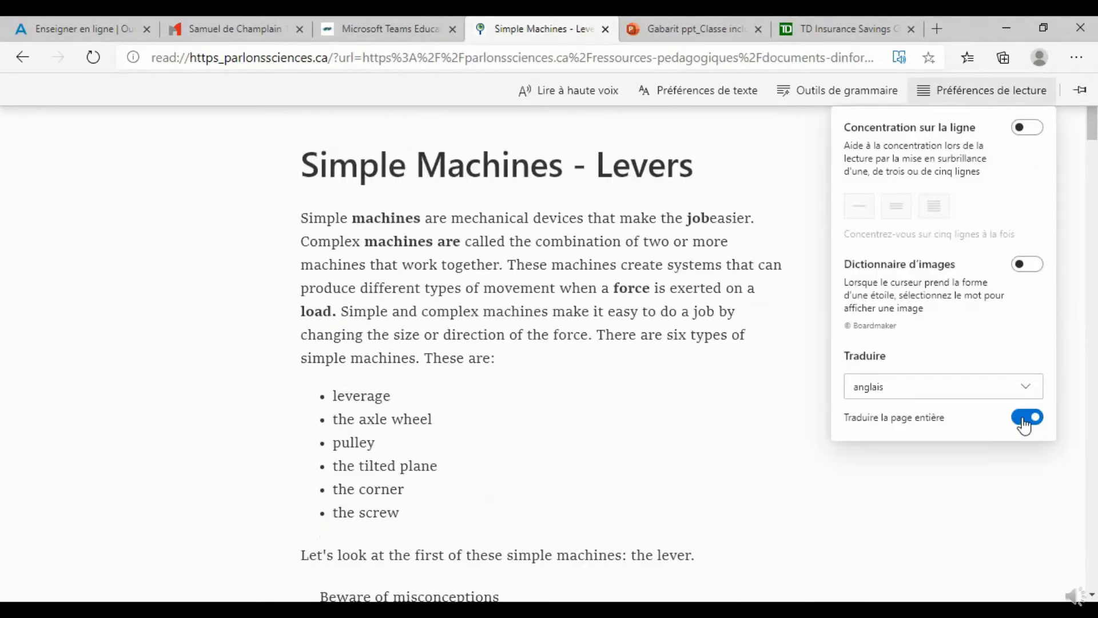
Switch off the whole-page English translation and close the reading preferences
click(1027, 417)
click(796, 175)
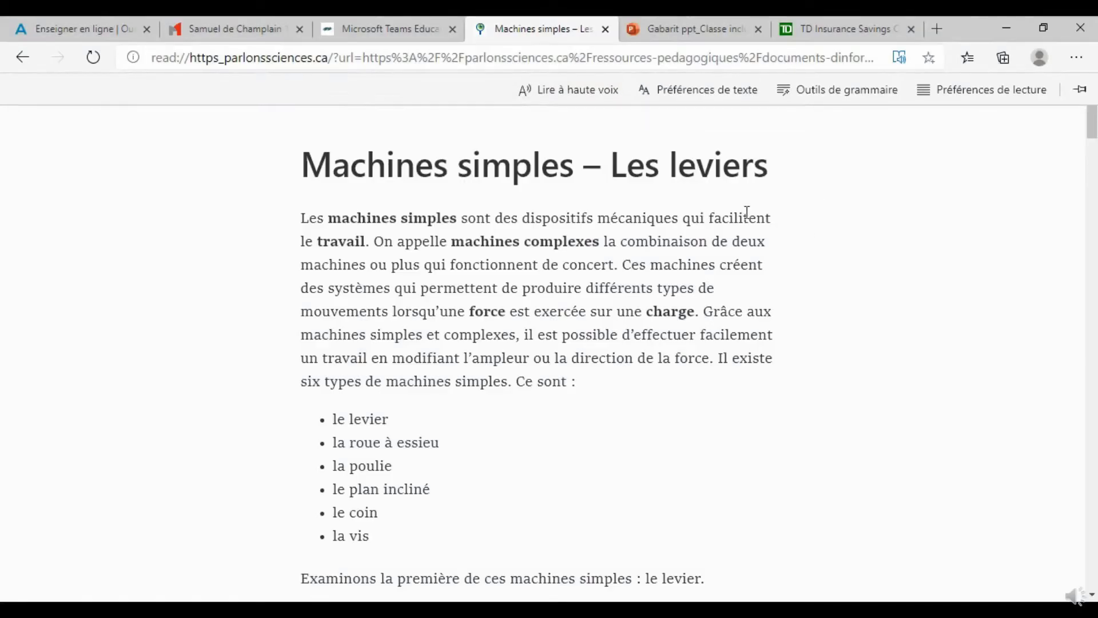
Have the article read aloud from its title and pause the reading in the first paragraph
click(573, 87)
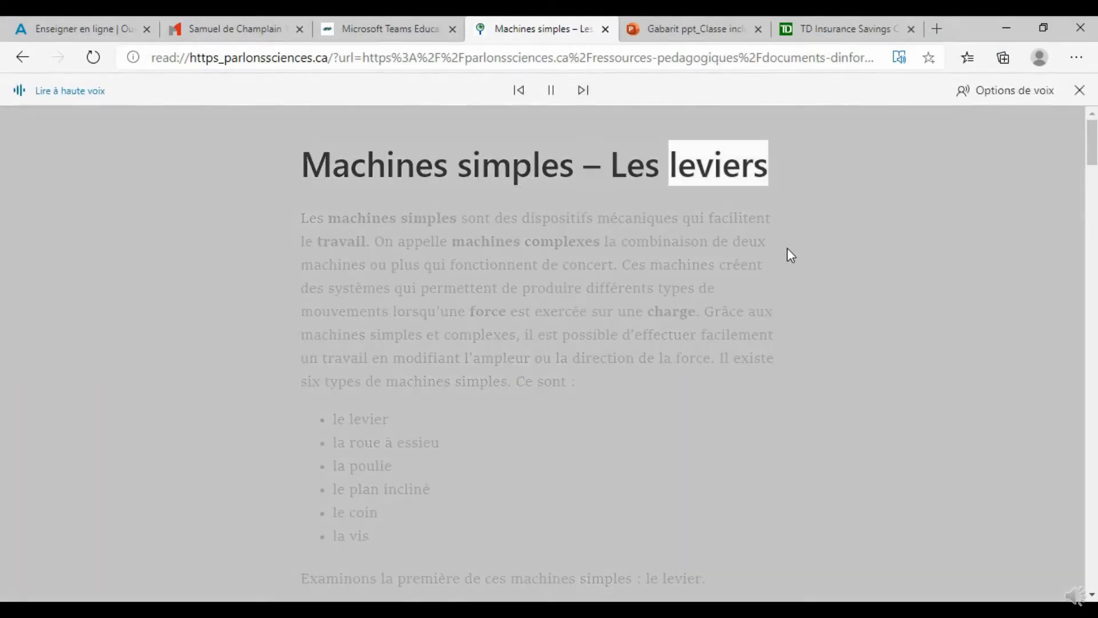
click(552, 91)
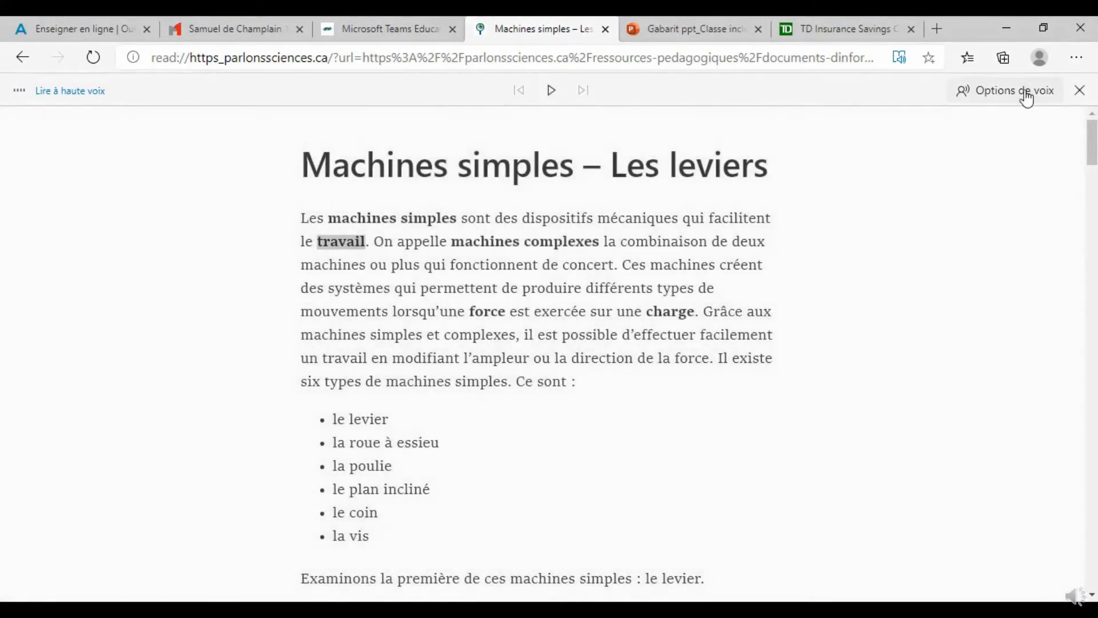
Set the read-aloud voice to Microsoft Claude - French (Canada) and close the voice options
click(1021, 92)
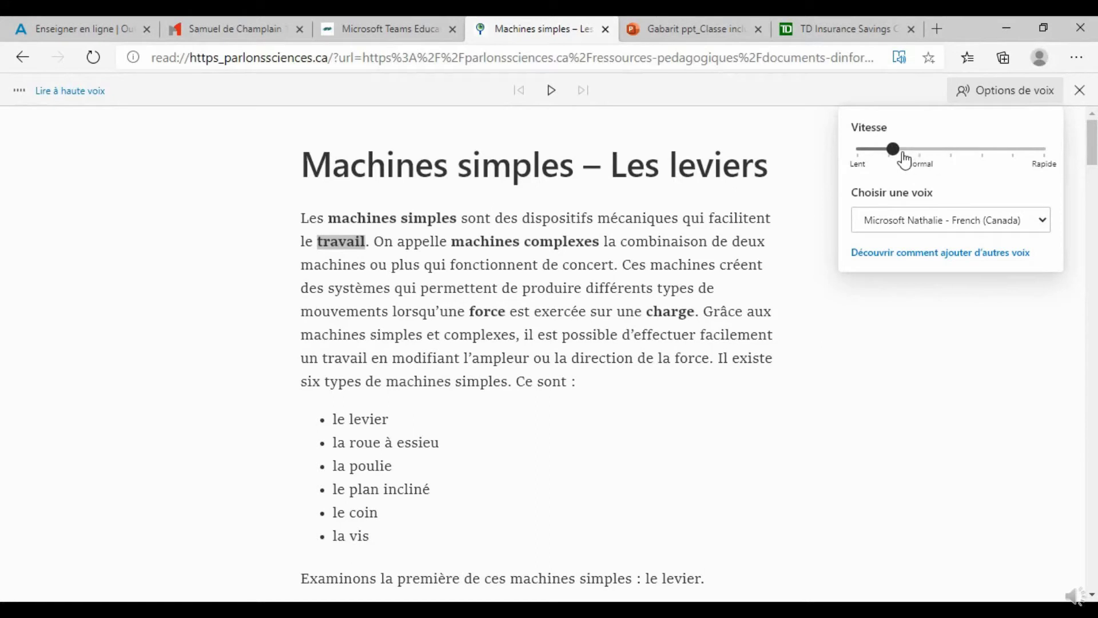
click(955, 233)
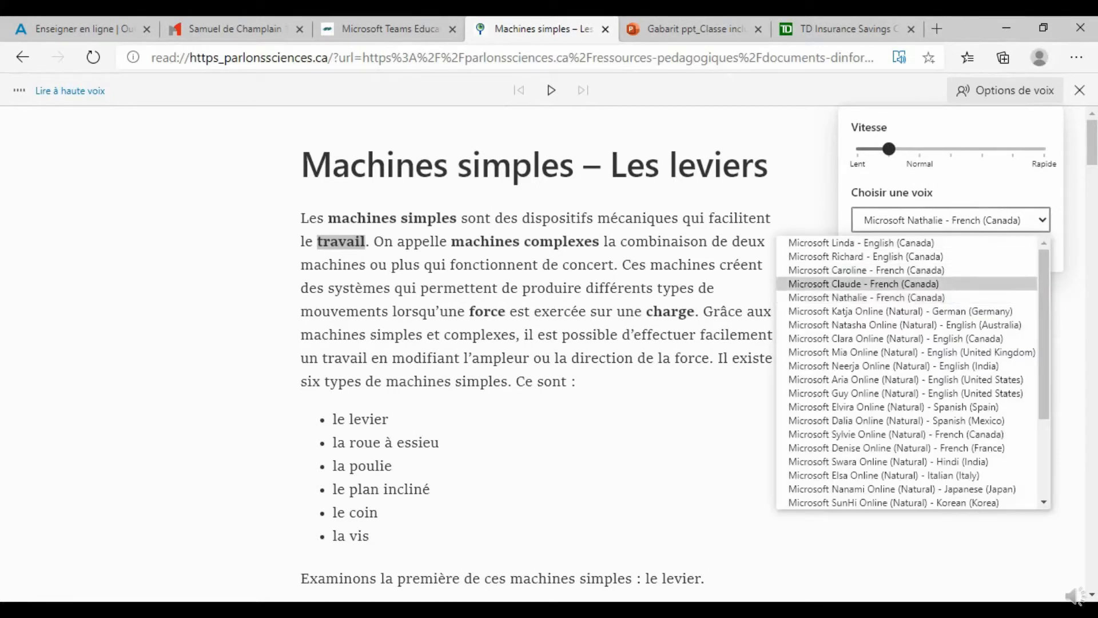
click(864, 284)
click(835, 170)
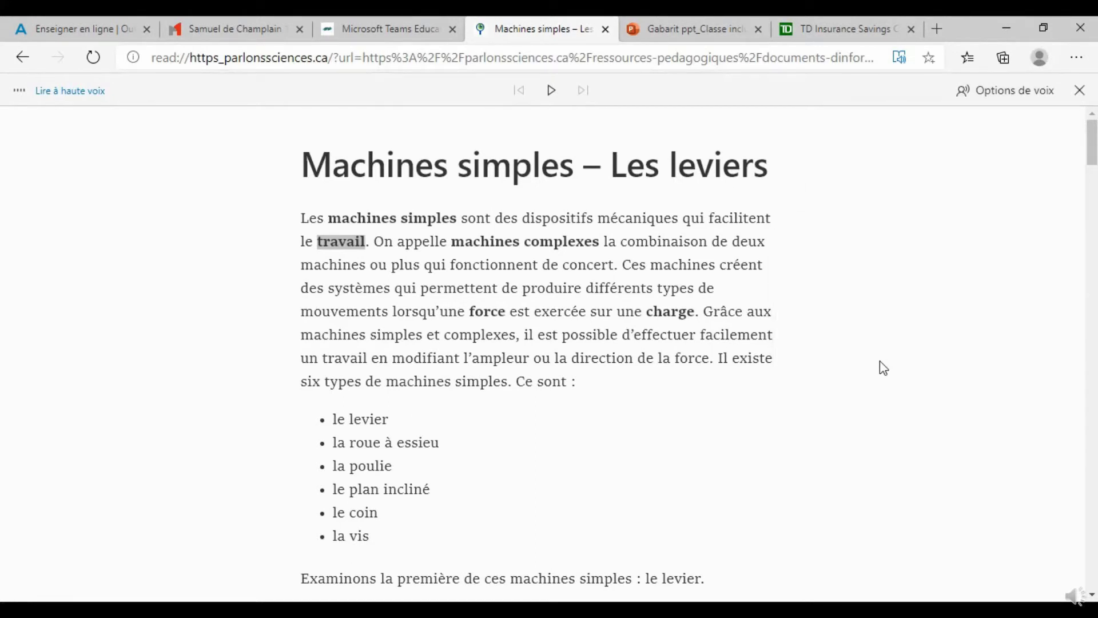
scroll(755, 349, down, 5)
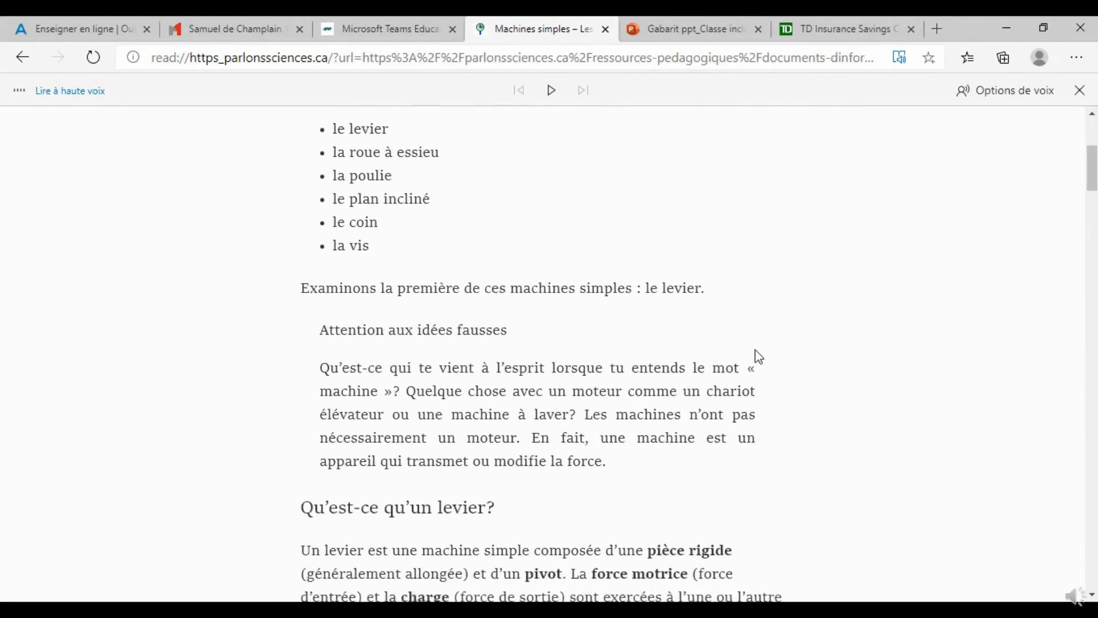
Close the Immersive Reader on the simple machines article
scroll(770, 341, up, 5)
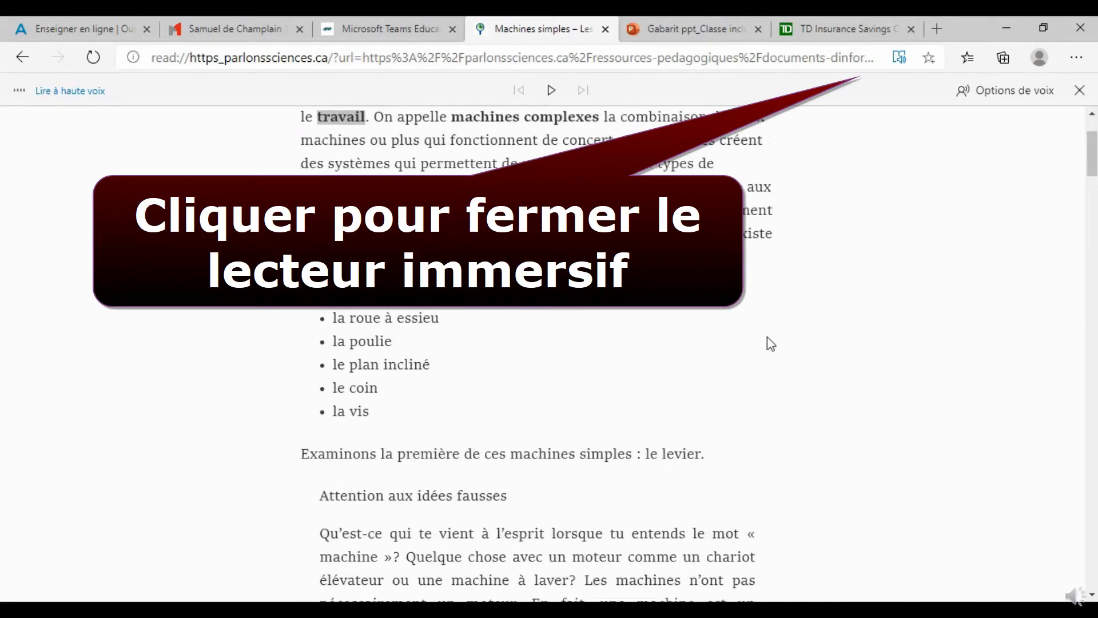
click(899, 58)
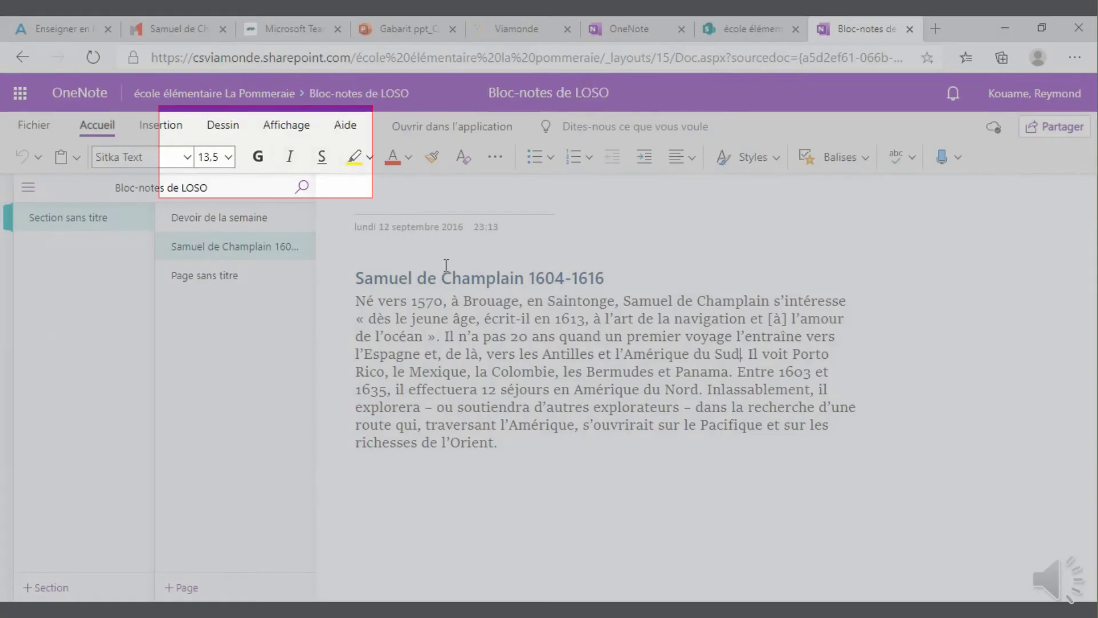
In OneNote, open the Samuel de Champlain page in Immersive Reader, have its title read aloud and pause the reading
click(284, 126)
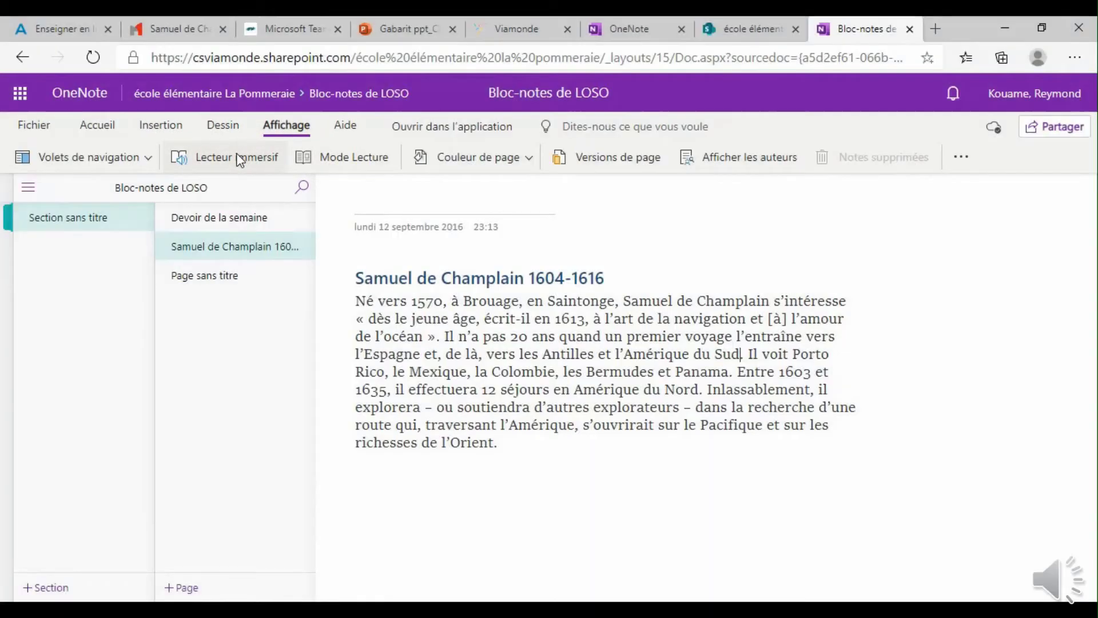
click(238, 160)
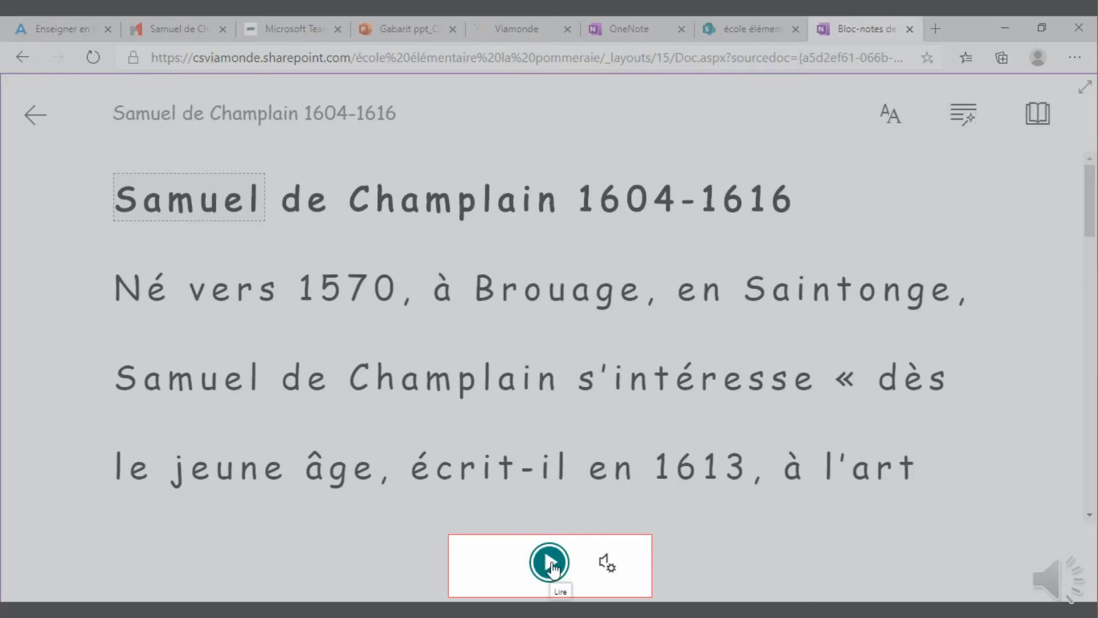
click(550, 562)
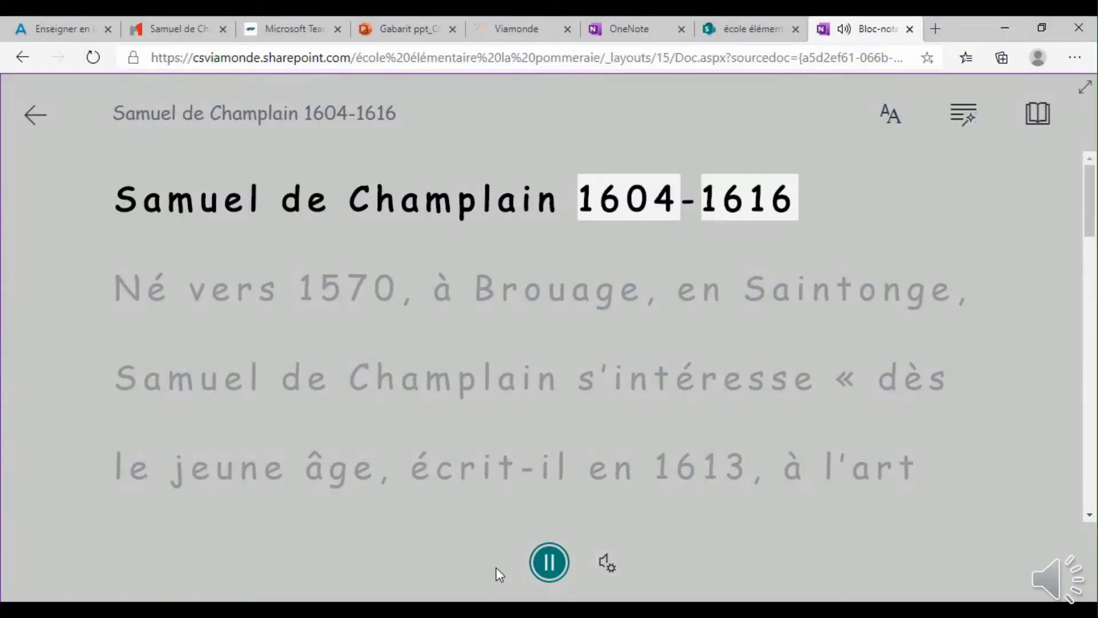
click(546, 564)
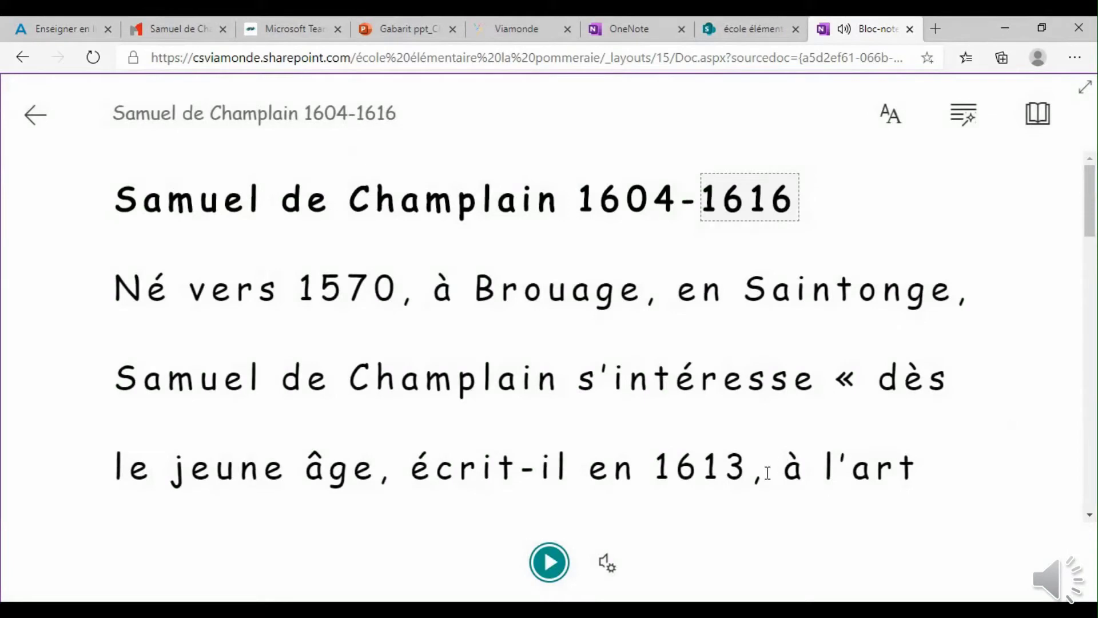
Change the reader's text to a serif font, and switch the syllable breaks on and back off
click(890, 114)
click(966, 116)
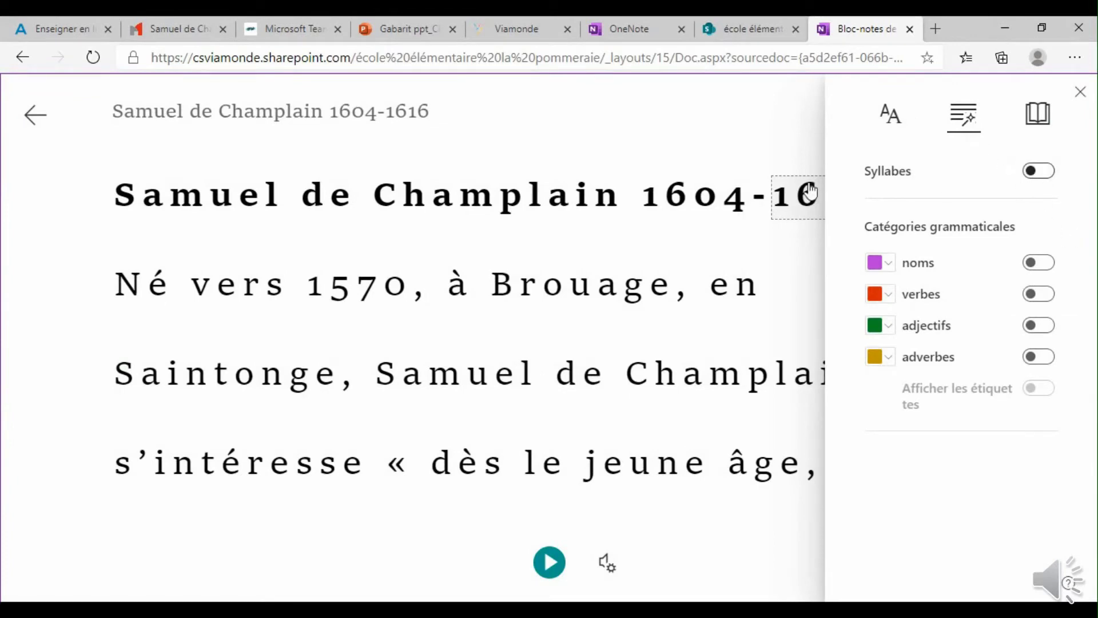
click(1039, 171)
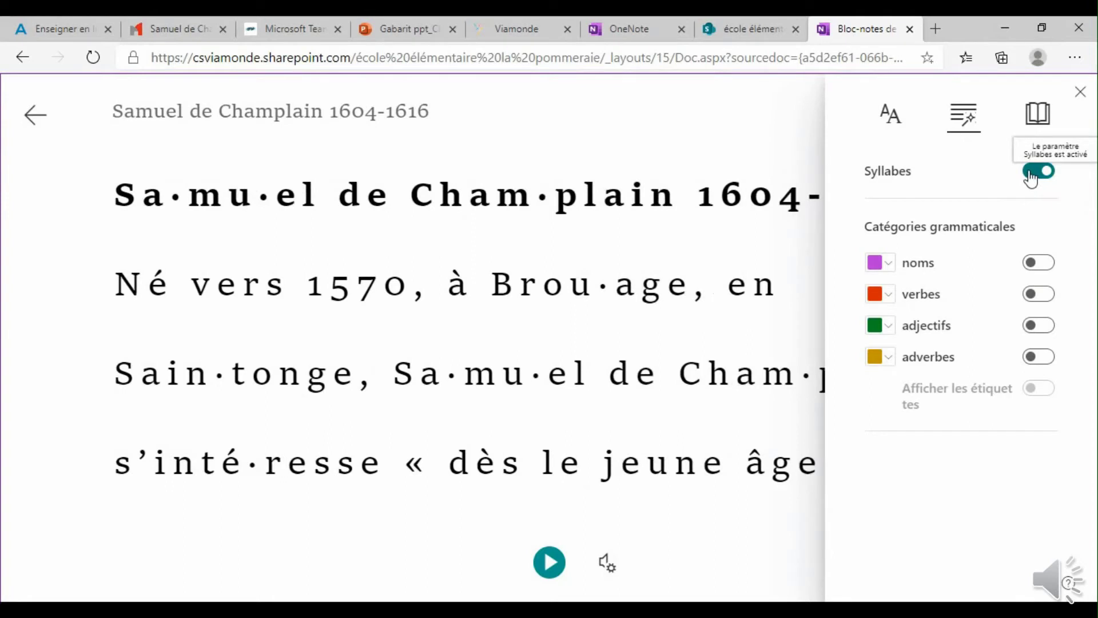
click(1039, 171)
Highlight the nouns and verbs in colour and show their part-of-speech labels above the words
click(1038, 263)
click(1039, 294)
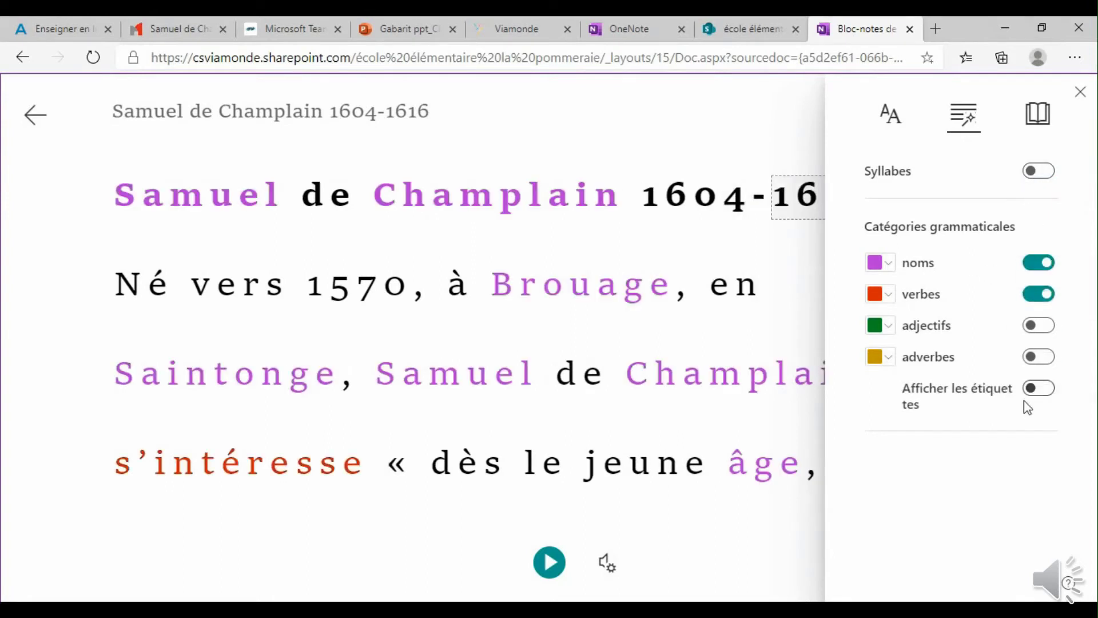
click(1041, 392)
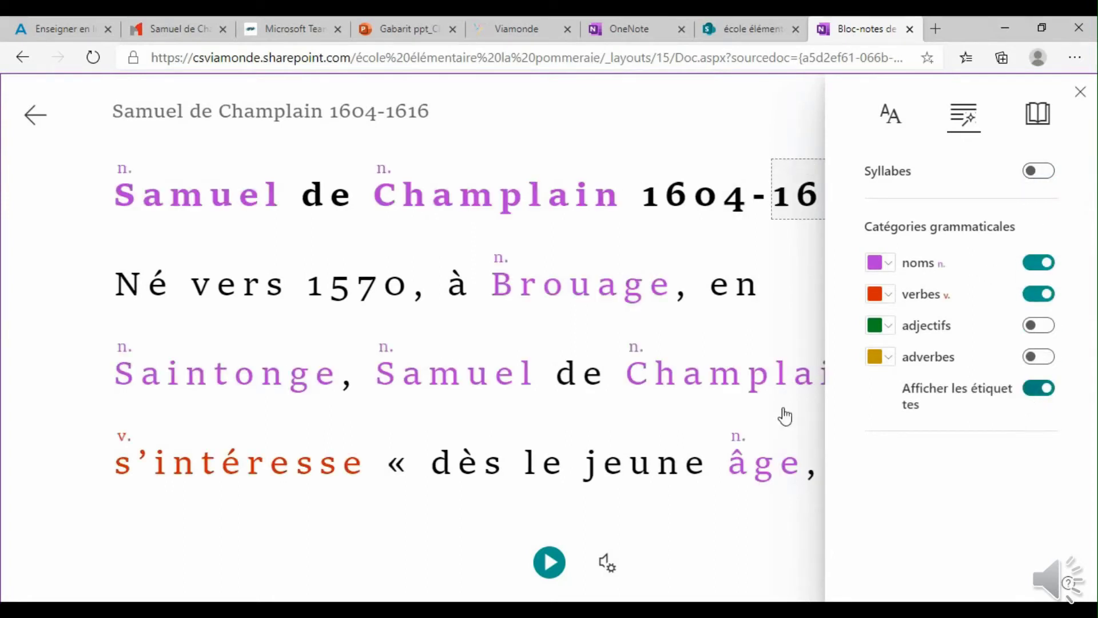
Switch single-line focus on and back off, and leave the picture dictionary enabled when closing the reading preferences
click(1043, 119)
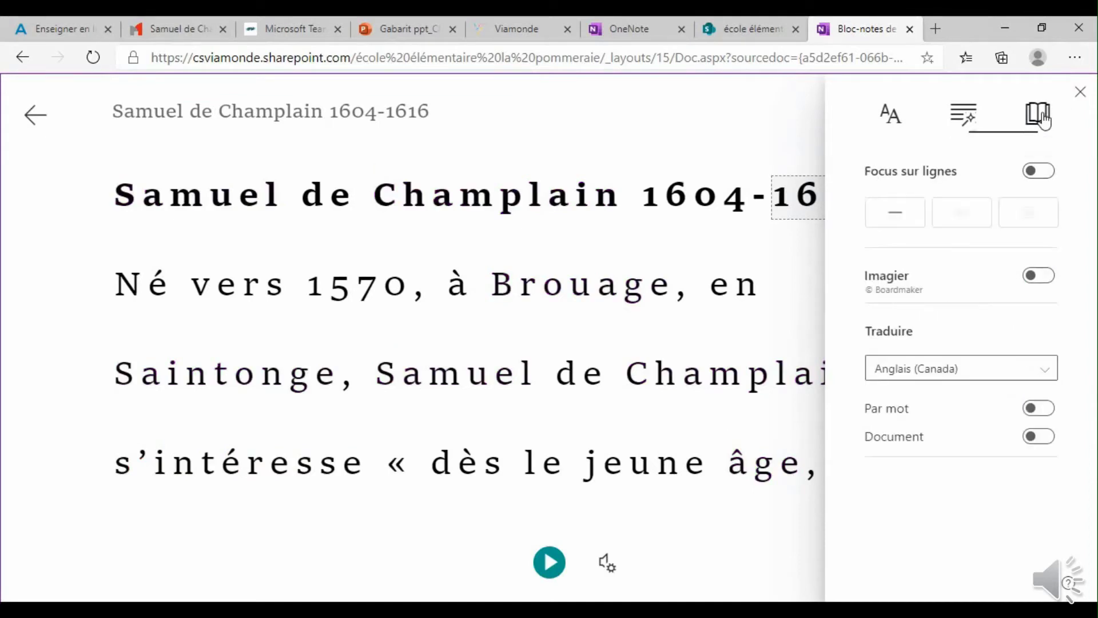
click(1039, 170)
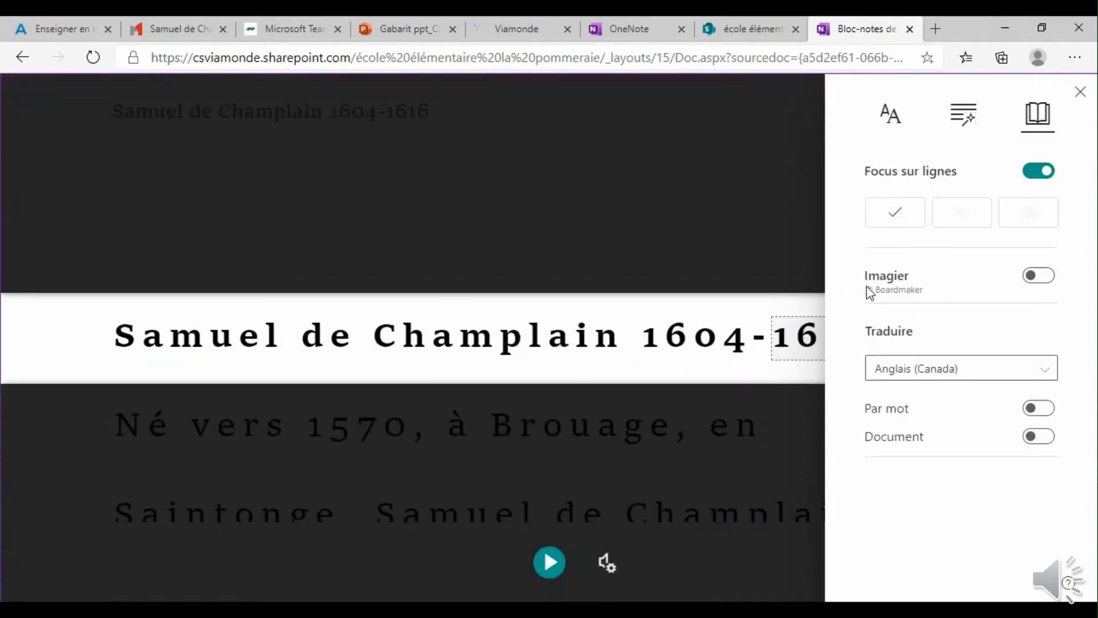
click(1041, 277)
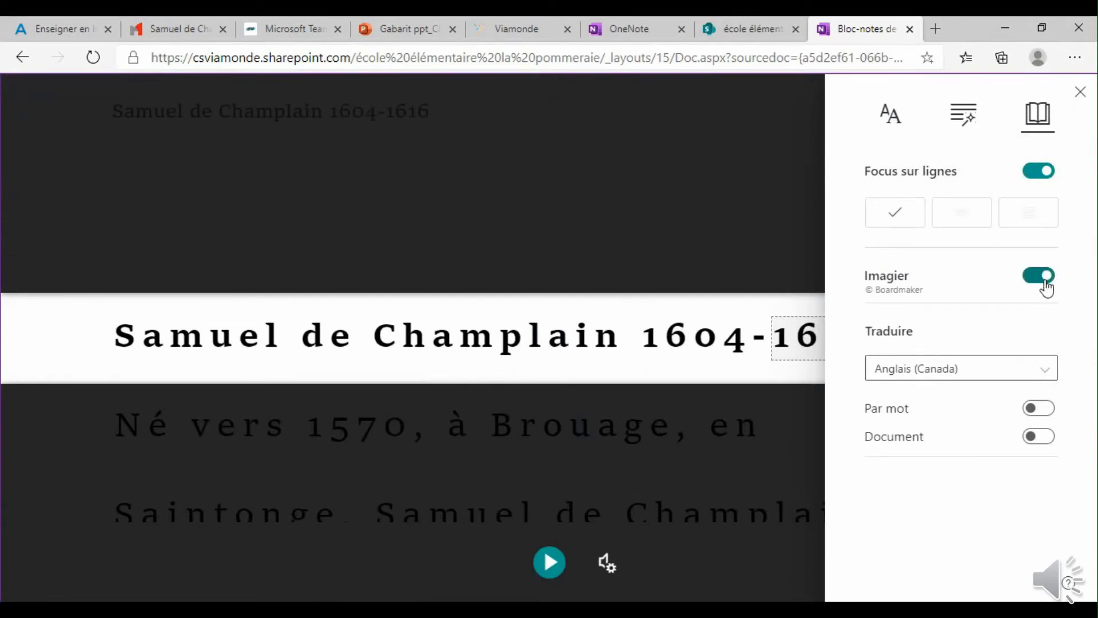
click(1038, 171)
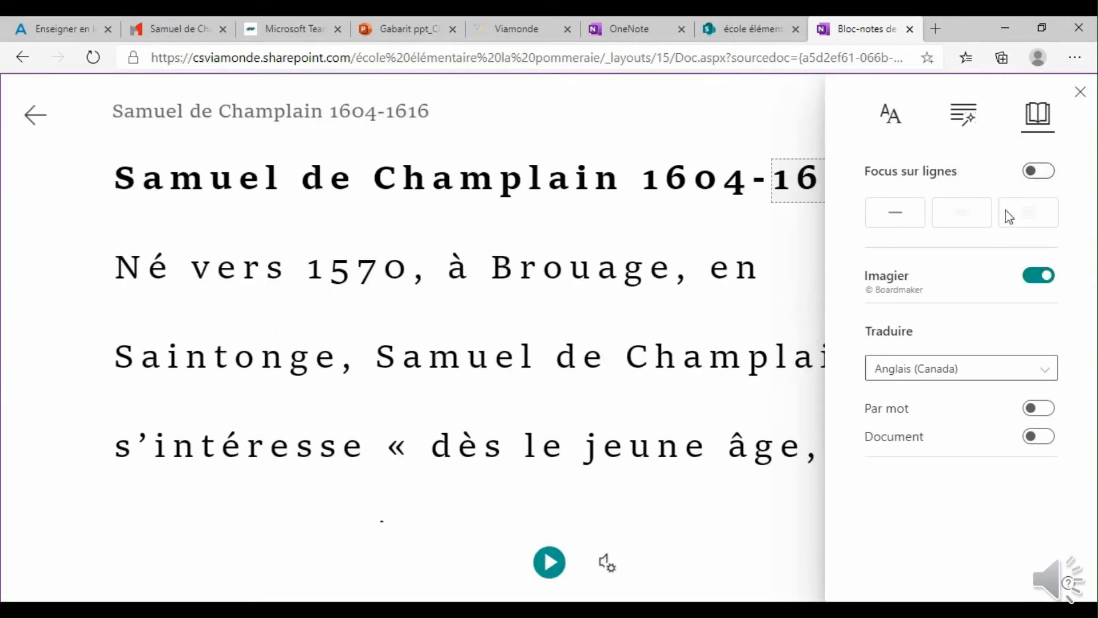
click(718, 127)
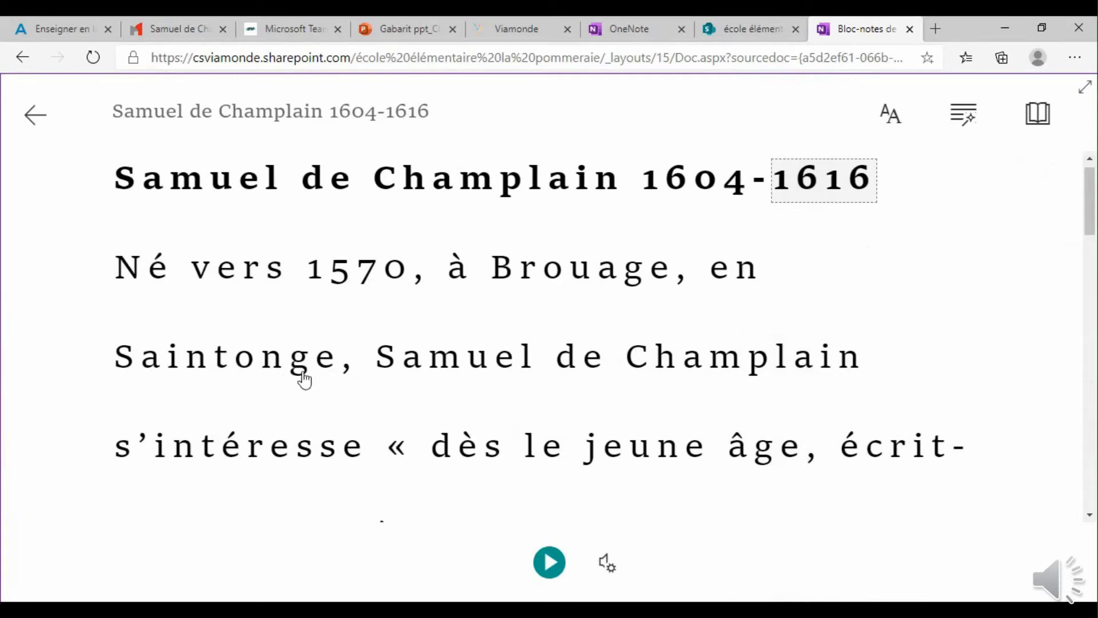
Look up words of the first sentence in the picture dictionary, ending with the picture for "l'océan"
scroll(706, 420, down, 1)
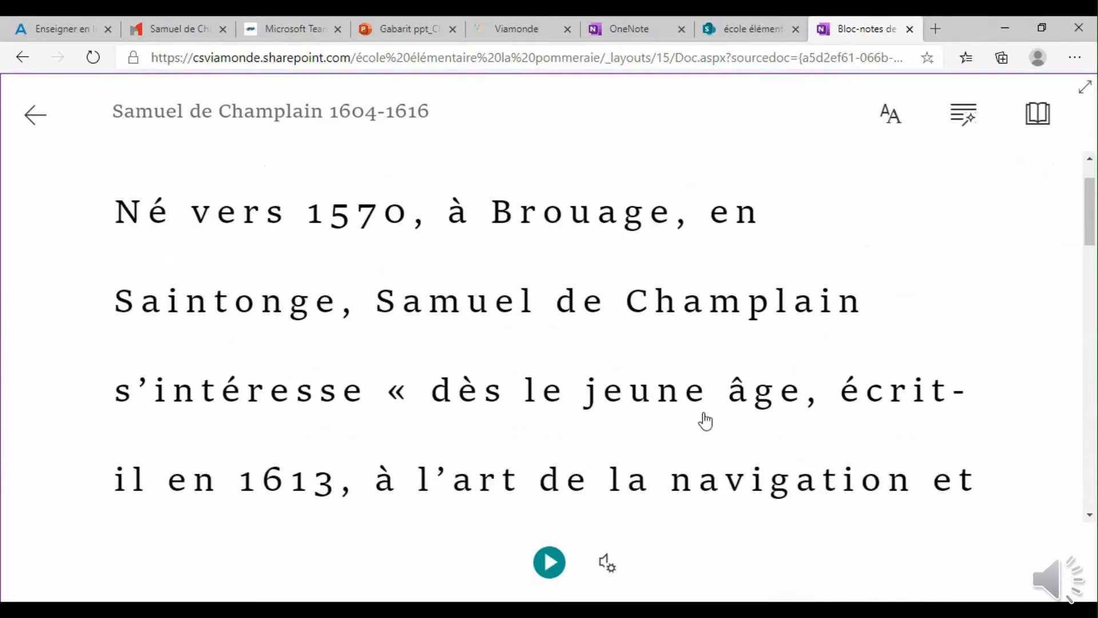
click(676, 402)
scroll(470, 381, down, 1)
click(470, 380)
scroll(736, 360, down, 1)
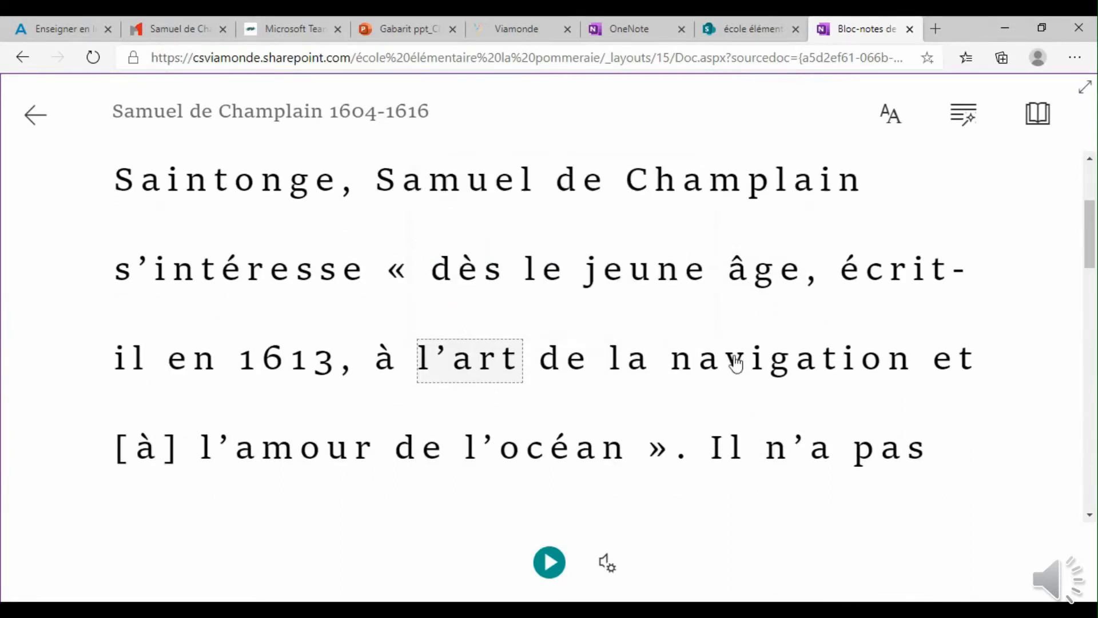
click(568, 359)
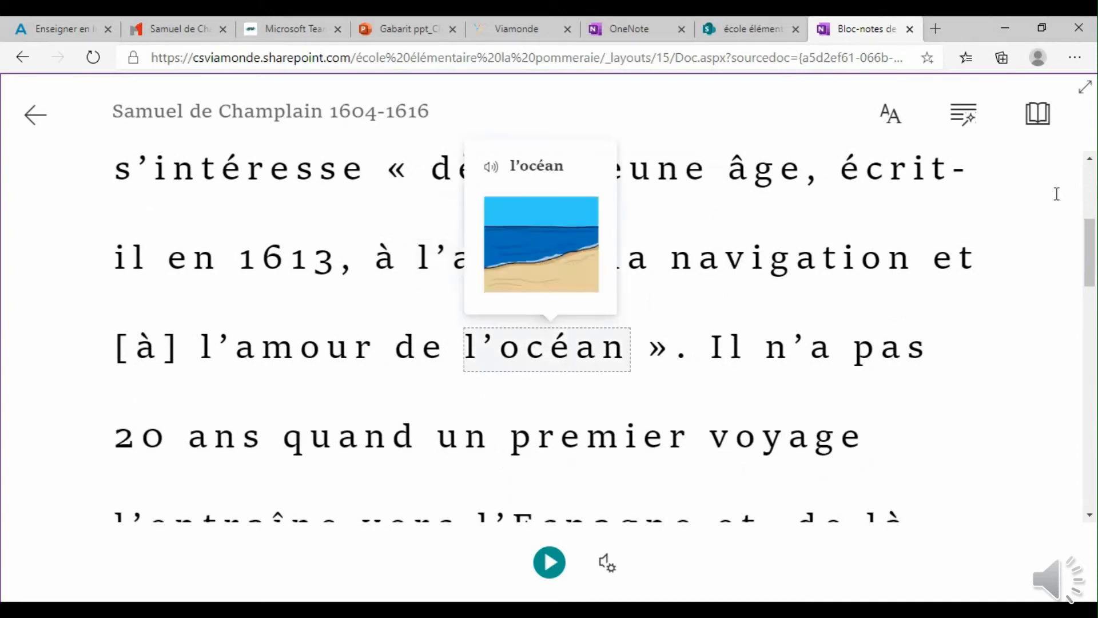
Switch from the picture dictionary to word-by-word translation into English (Canada) and translate "l'amour", "l'océan" and "voyage"
click(1038, 113)
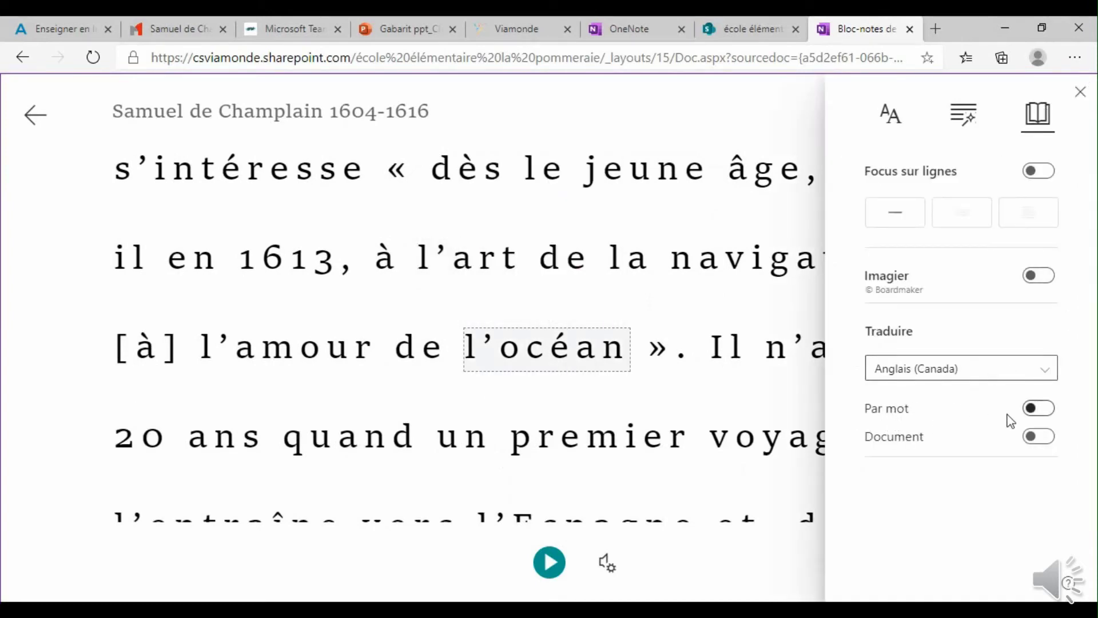
click(1039, 409)
click(297, 350)
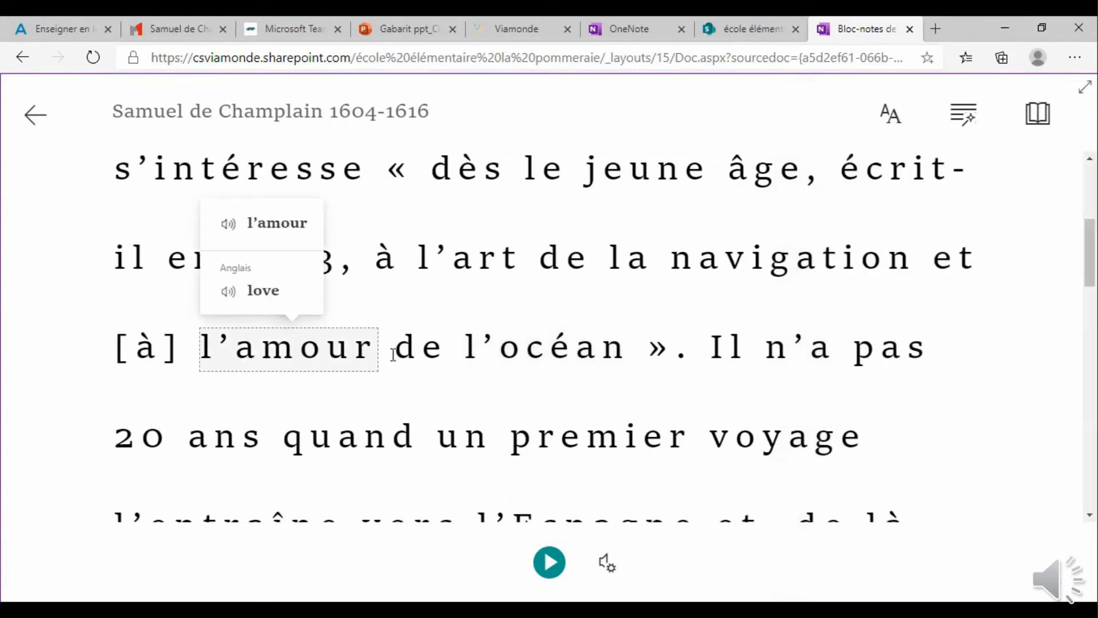
click(560, 355)
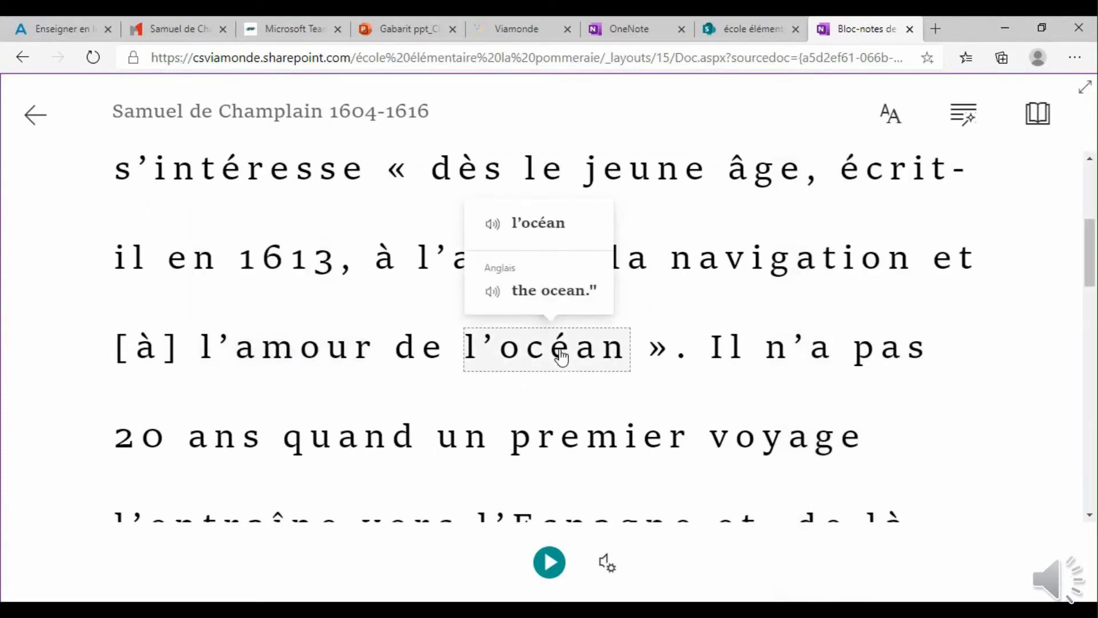
click(766, 438)
Switch off word-by-word translation and translate the whole document into English (Canada)
click(1038, 114)
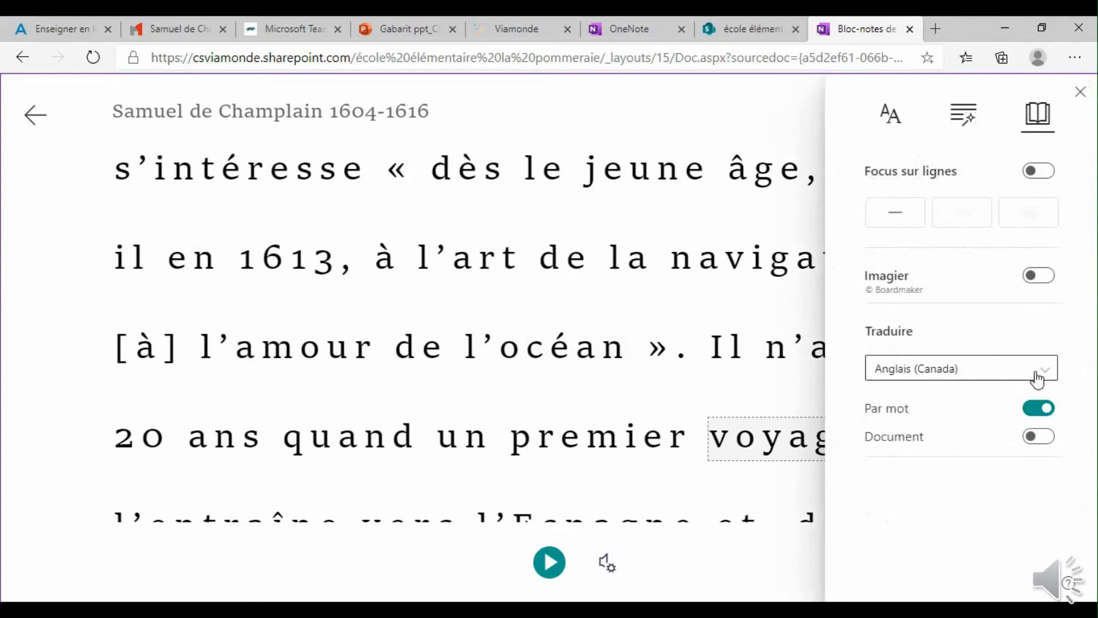
click(1039, 409)
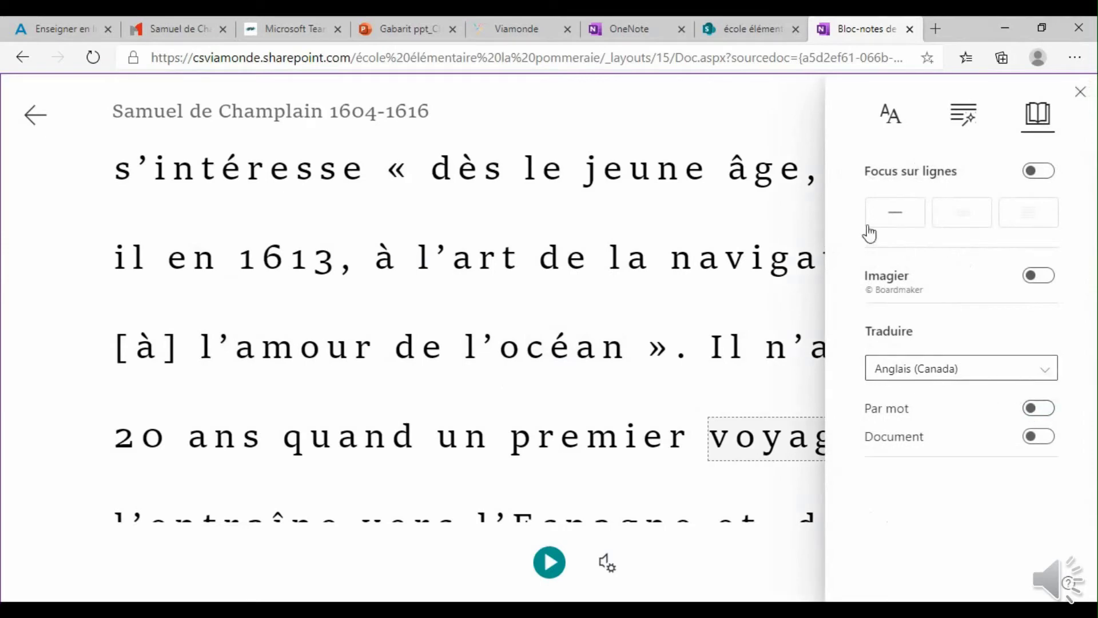
click(1038, 437)
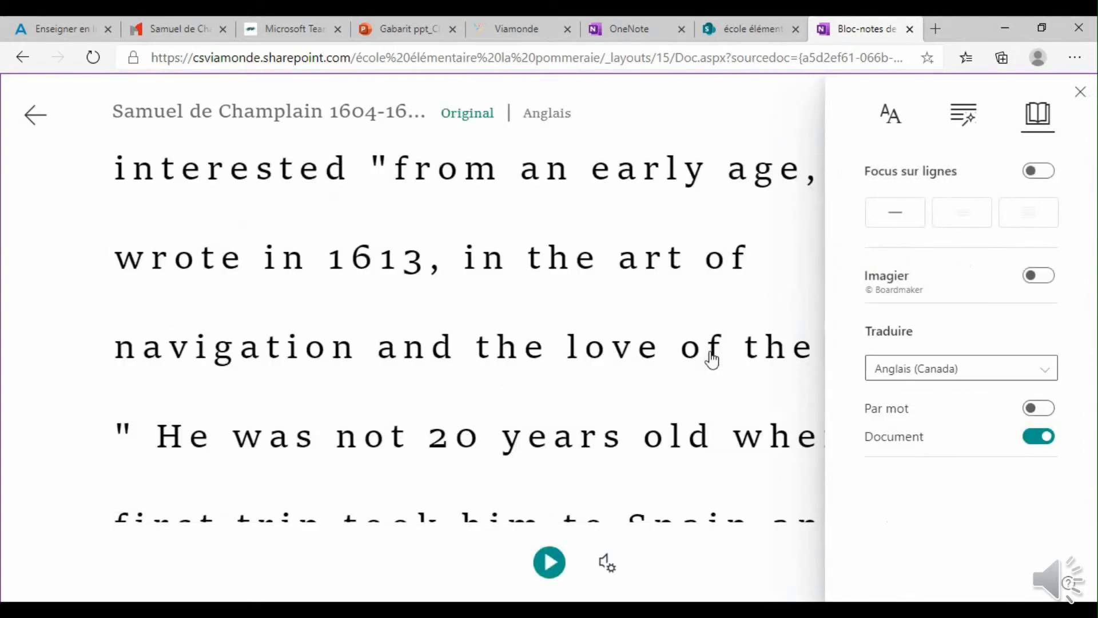
Look through the English text, close the reading preferences and leave Immersive Reader
scroll(455, 245, down, 8)
scroll(455, 245, up, 7)
click(1080, 93)
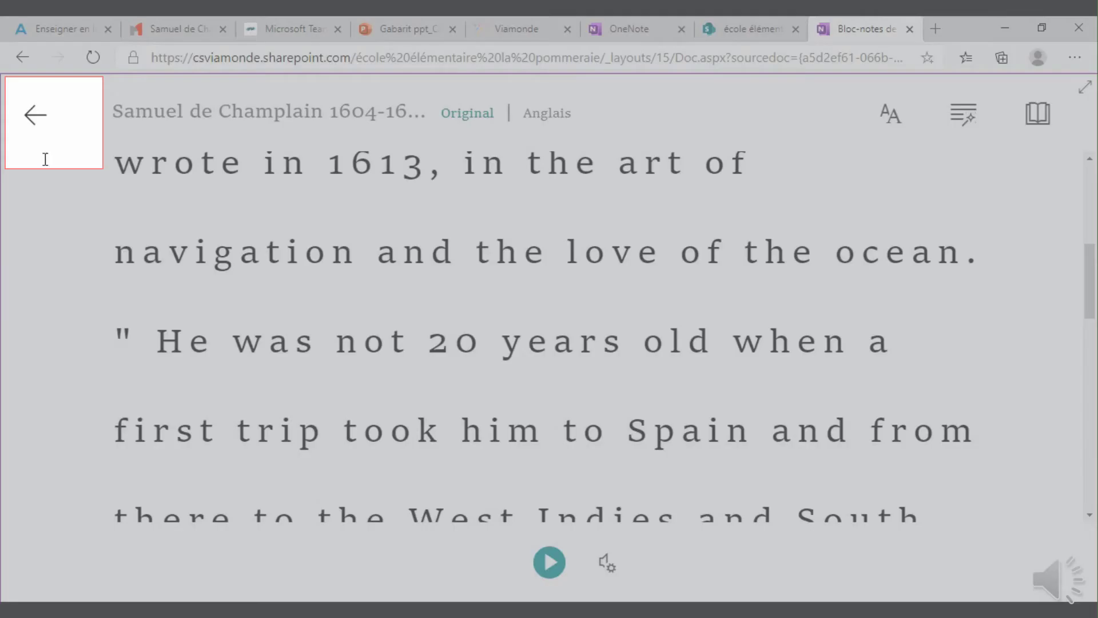
click(34, 119)
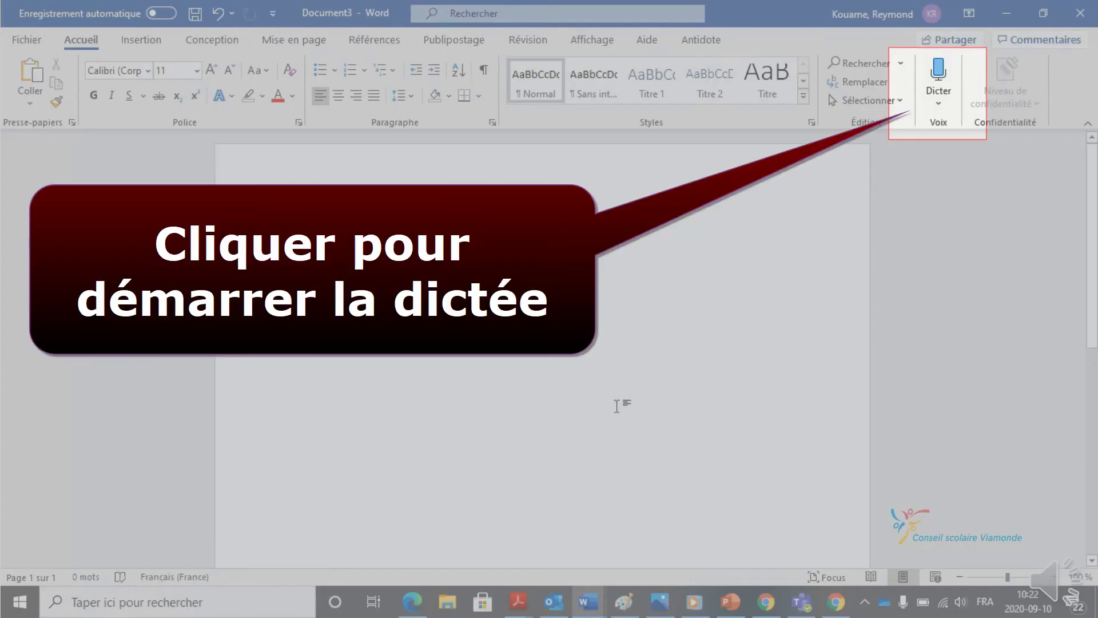
In Word, dictate "Le premier jour d'école. Aujourd hui c'est le premier jour d'école. Je vais prendre l'autobus scolaire avec ma grande sœur." and stop the dictation
click(938, 71)
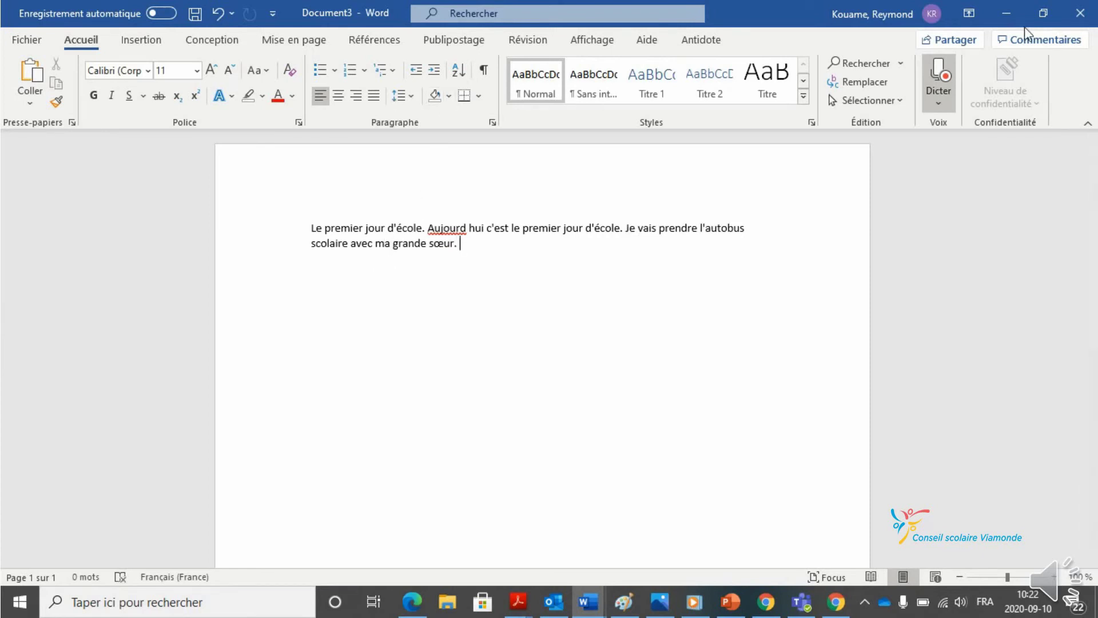
click(941, 86)
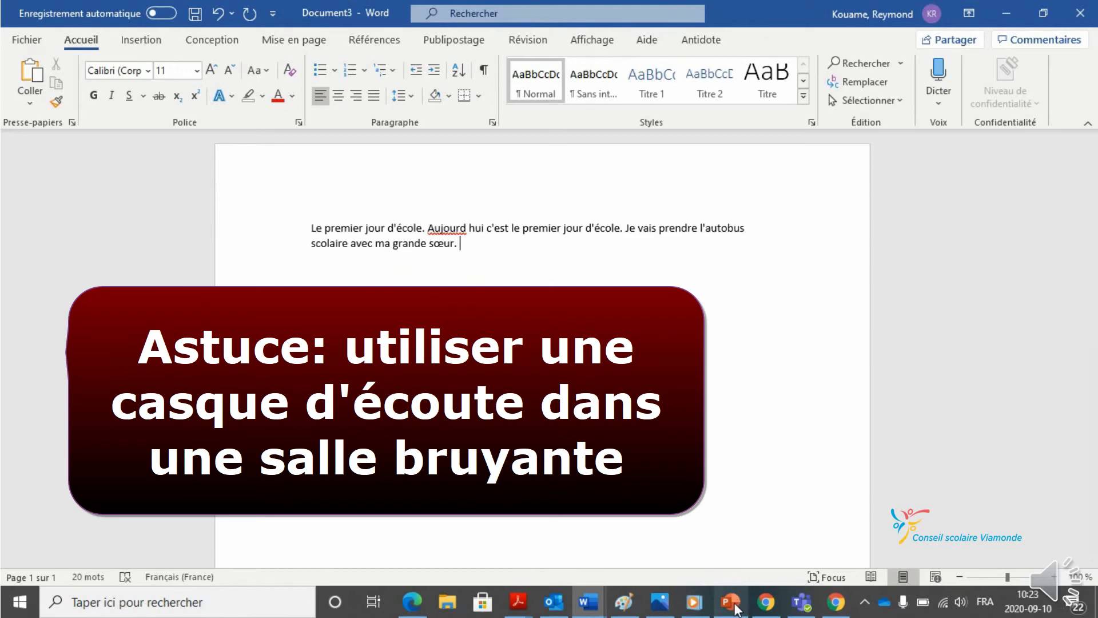
In PowerPoint, dictate the title "La nouvelle-France" and the subtitle "le parcours de Samuel de champlain" on the first slide, and stop dictating
click(730, 602)
click(448, 286)
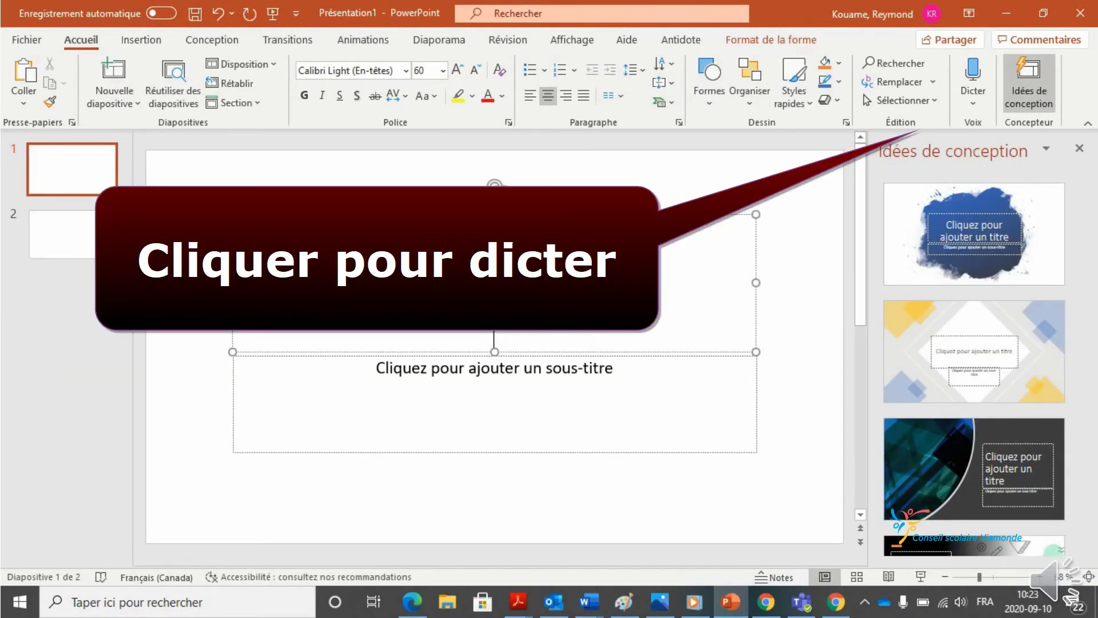
click(973, 71)
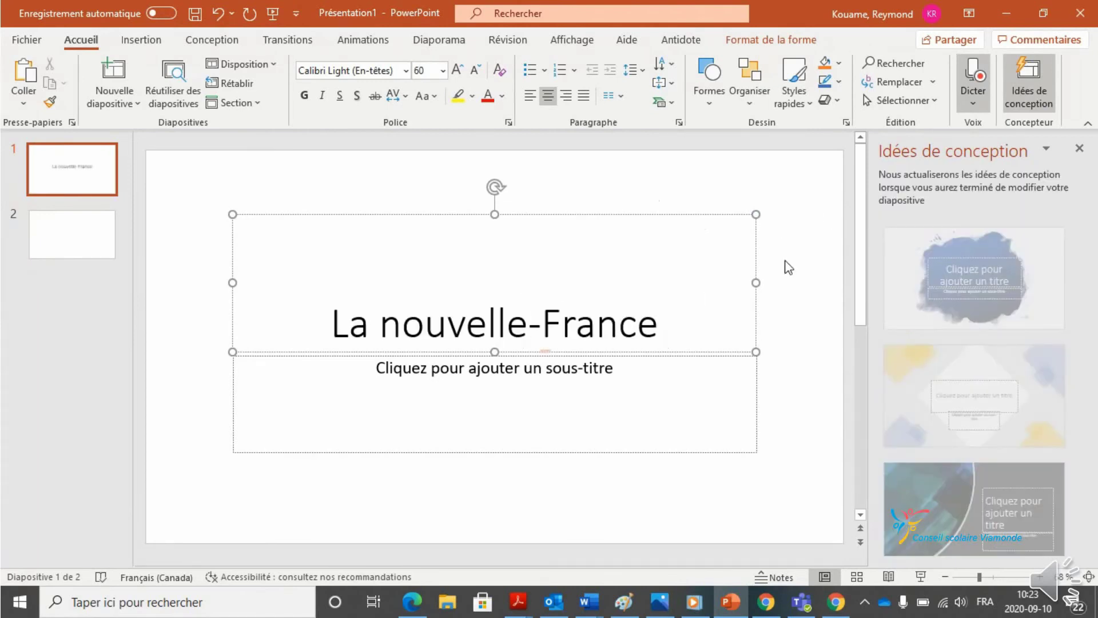
click(521, 395)
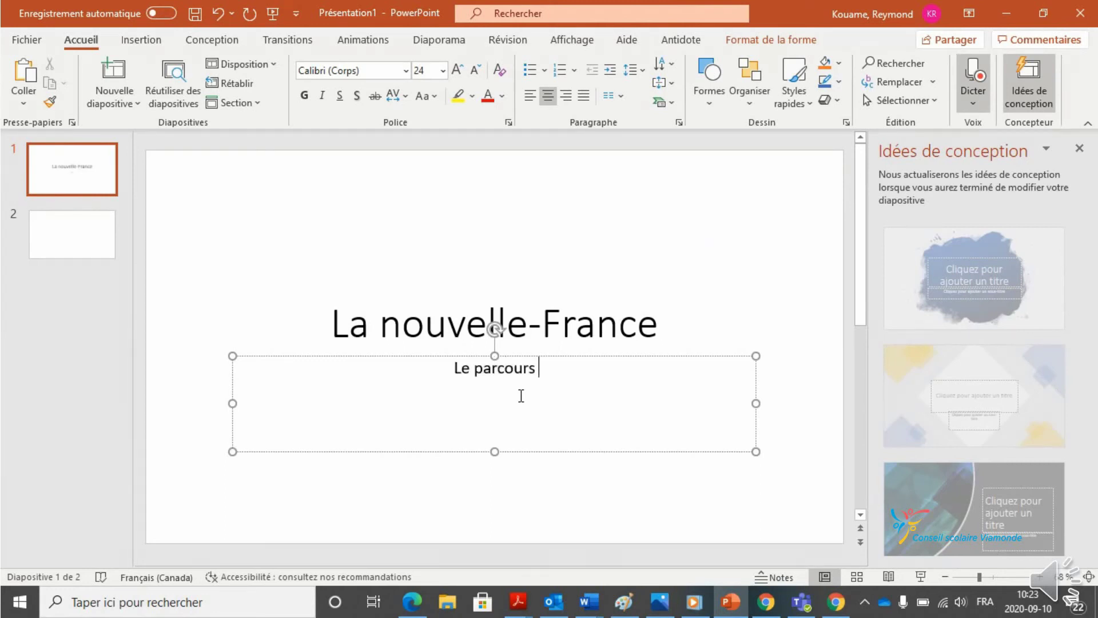
click(974, 74)
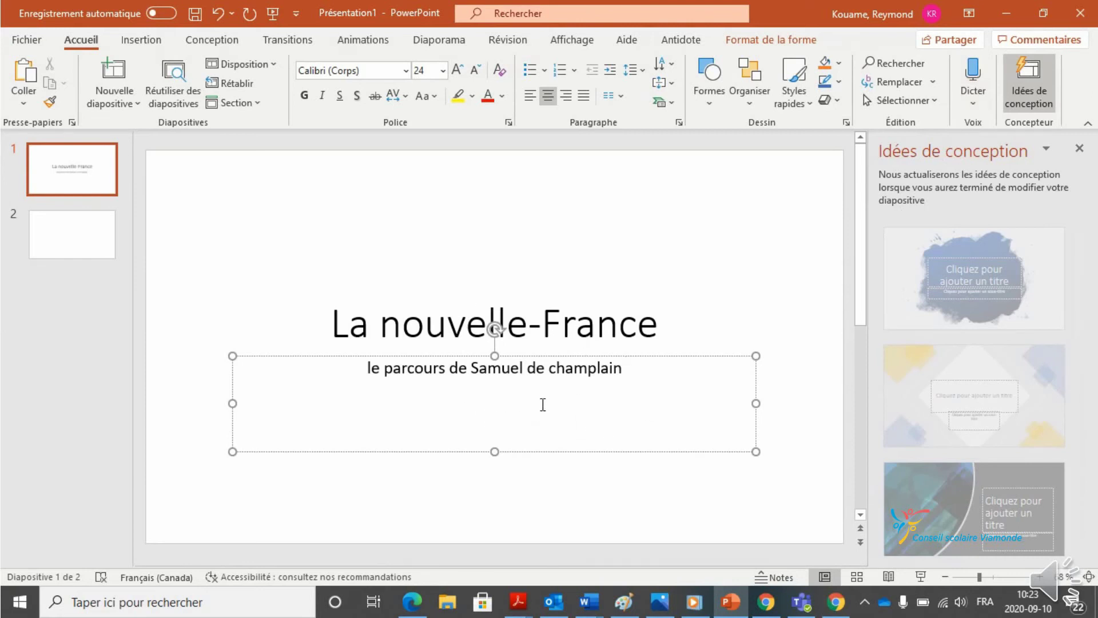
Switch to the untitled OneNote page in the browser and dictate "donc je peux et également dicter mes idées dans"
click(417, 611)
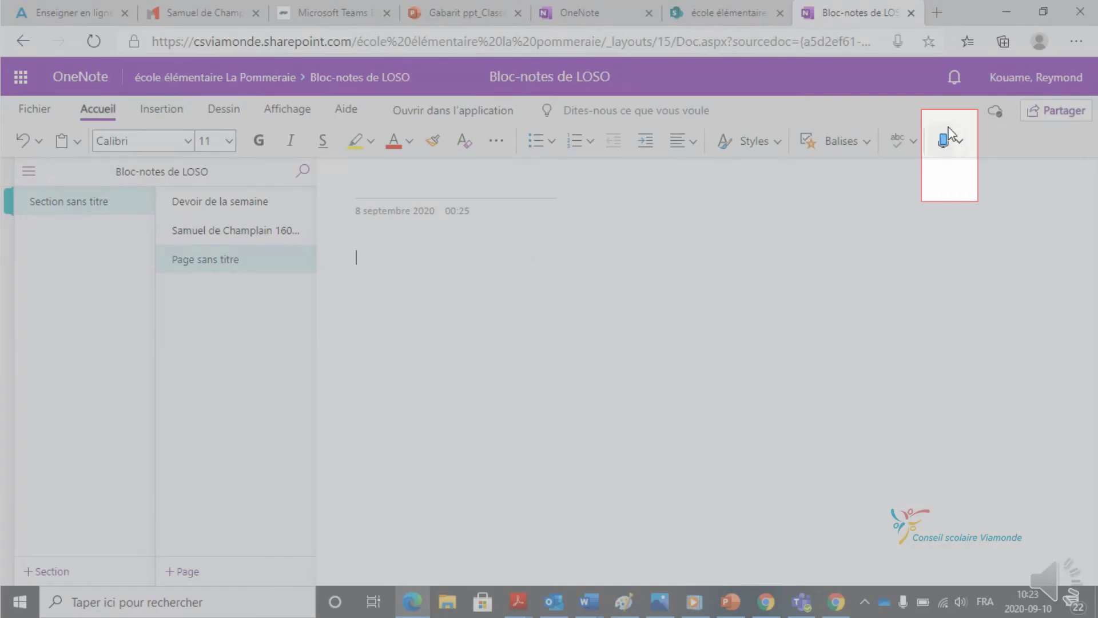
click(943, 143)
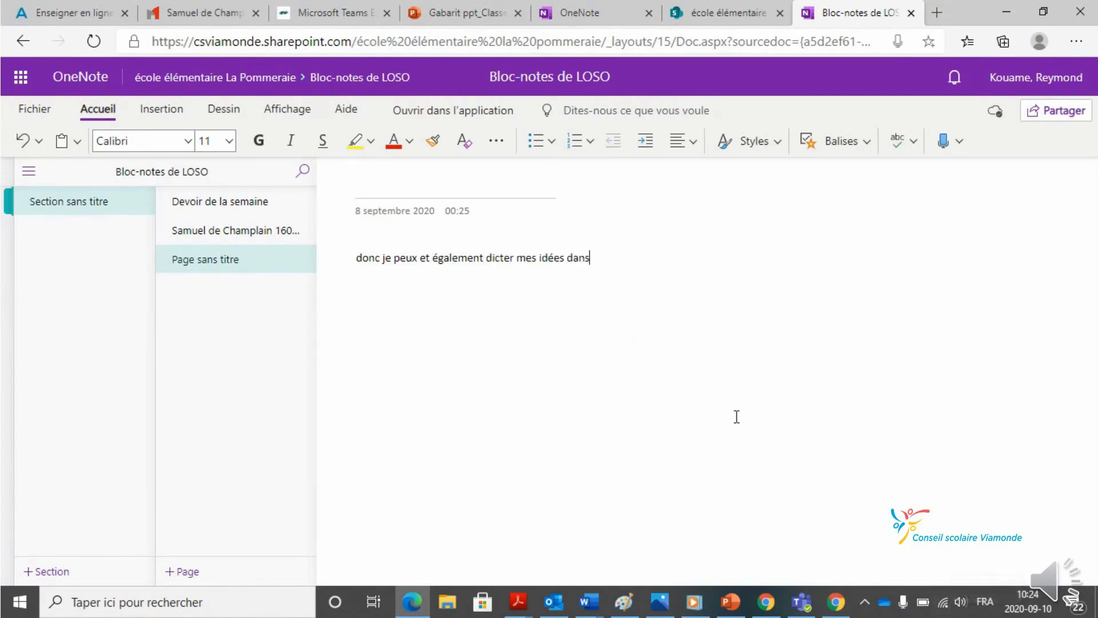
click(836, 602)
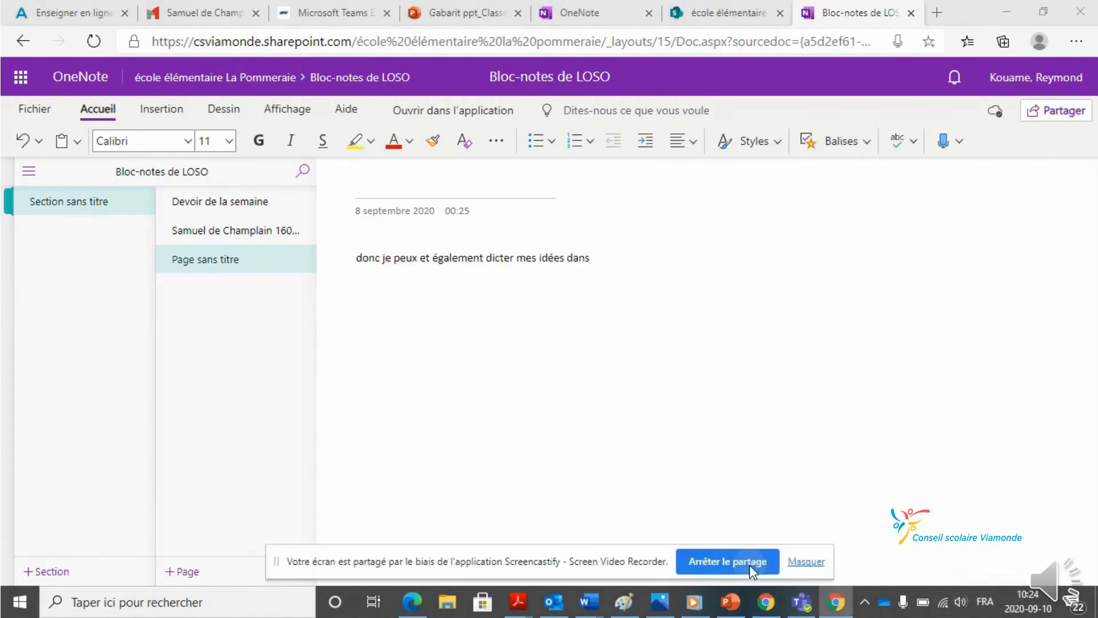